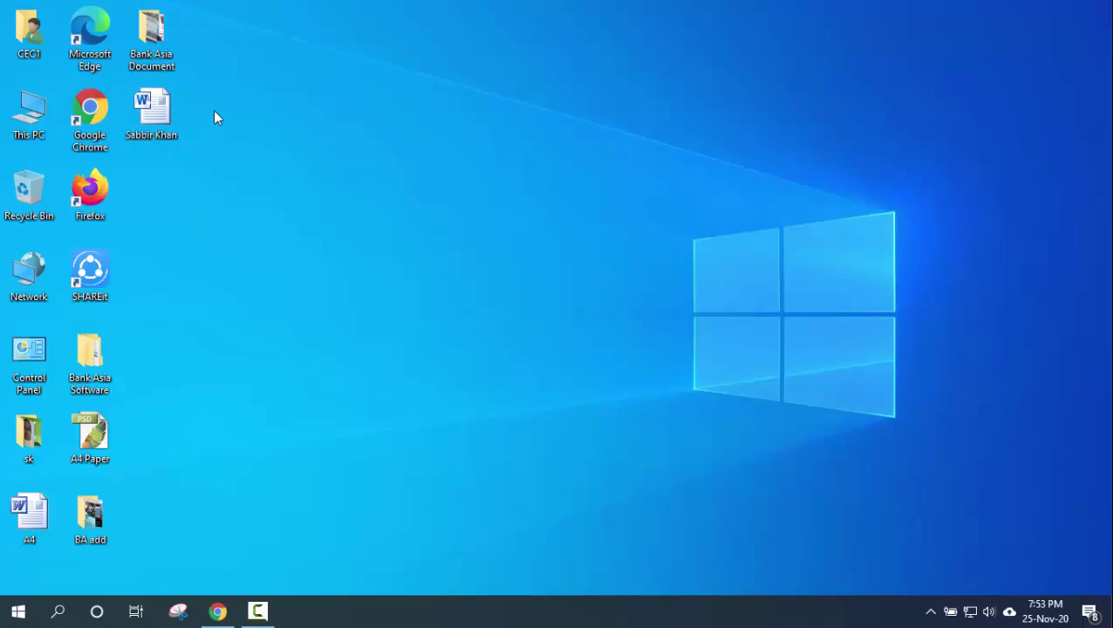
Open the 'Please Subscribe my Channel.' document from the desktop and show the Review tab
double_click(152, 107)
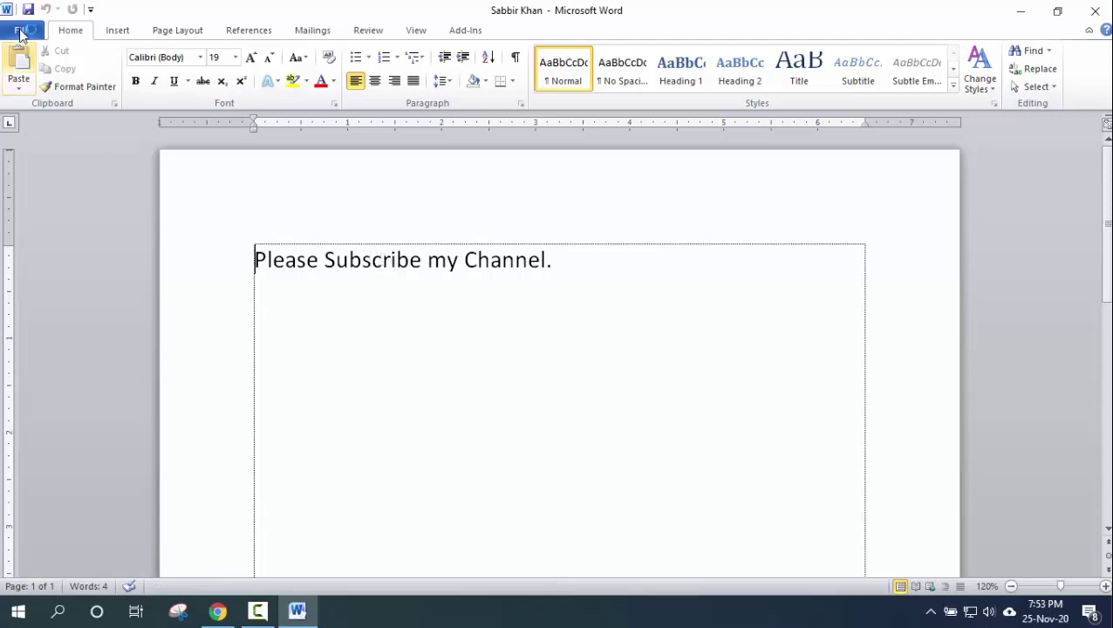
left_click(391, 259)
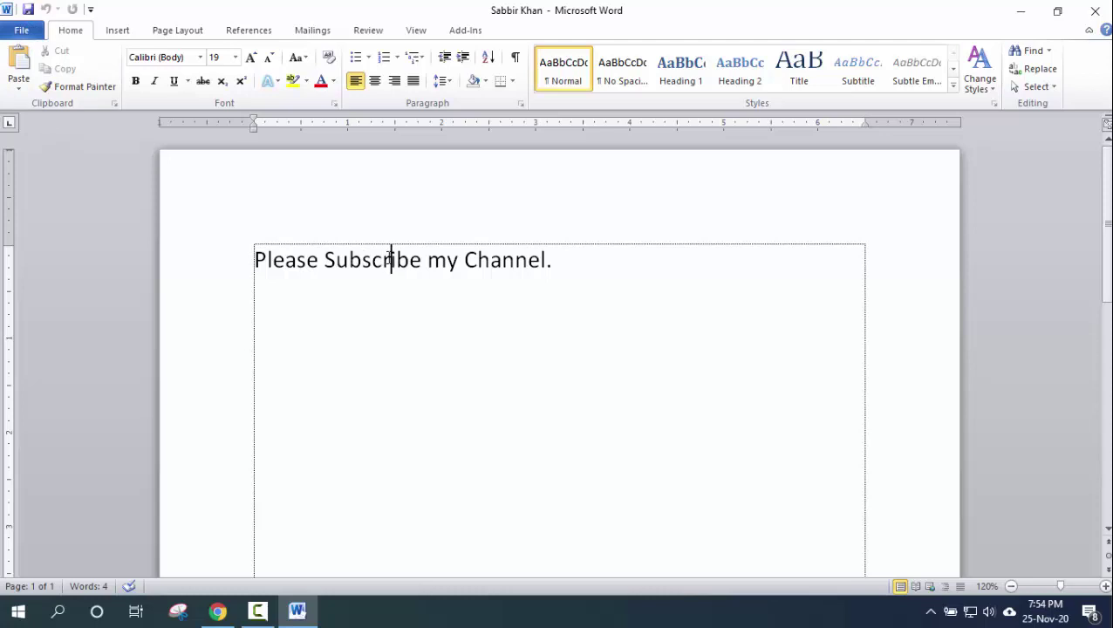
left_click(371, 30)
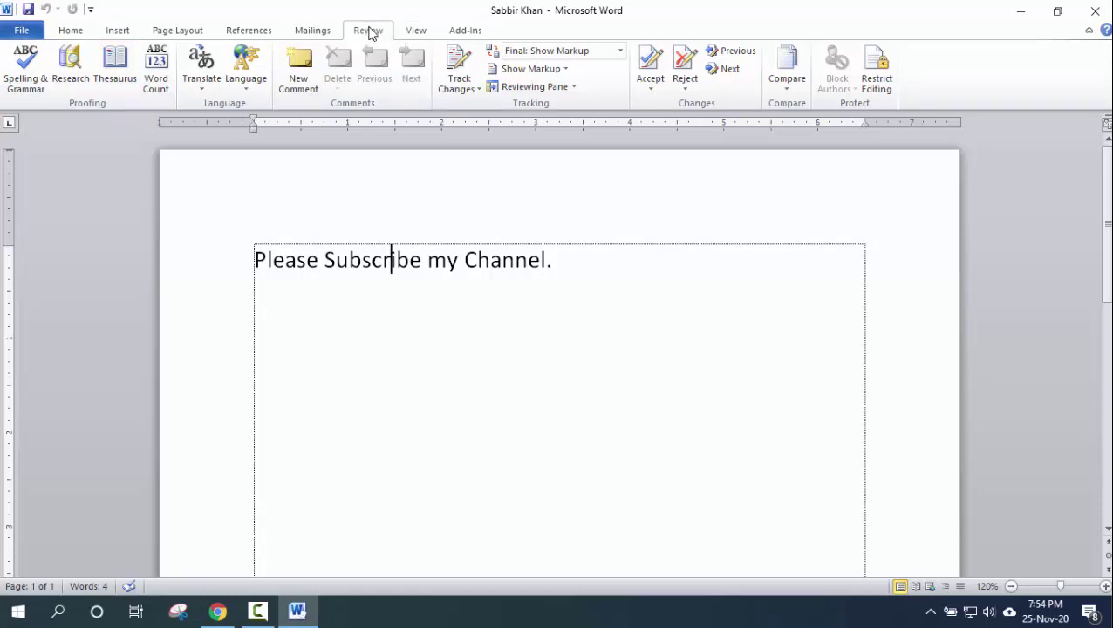
Limit formatting to styles and allow only read-only (No changes) editing, exempting Everyone
left_click(876, 74)
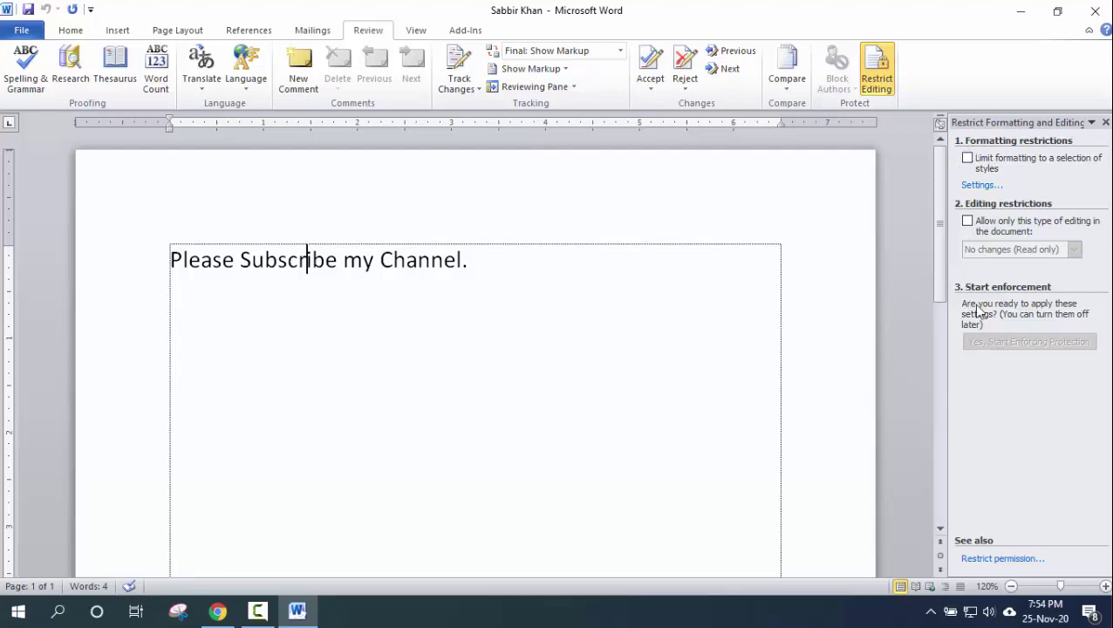
left_click(967, 157)
left_click(967, 221)
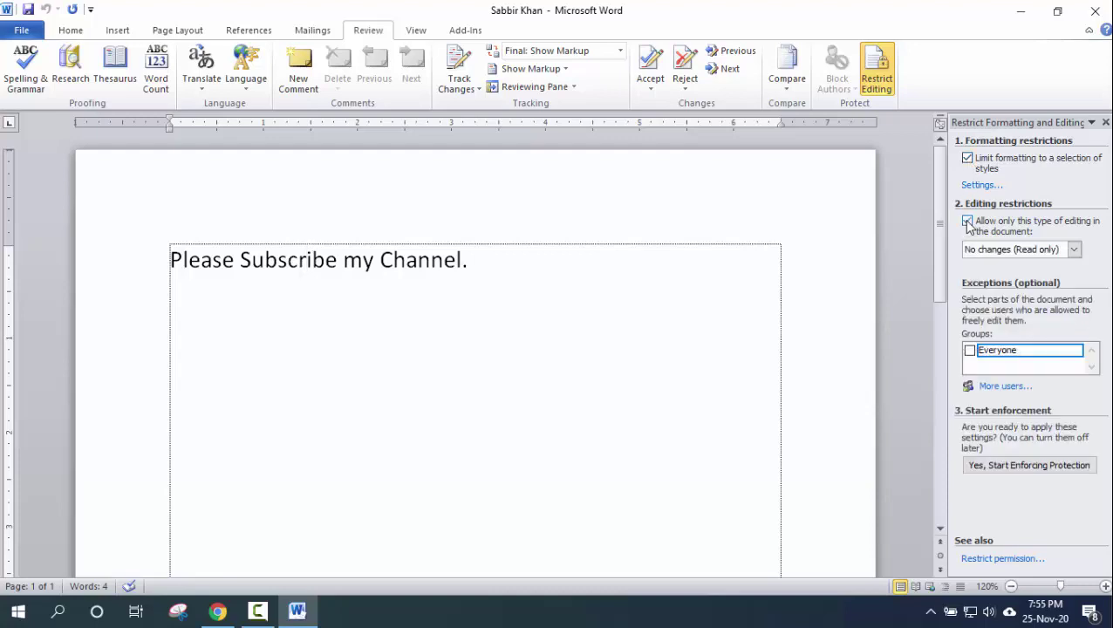
mouse_move(997, 351)
left_click(970, 351)
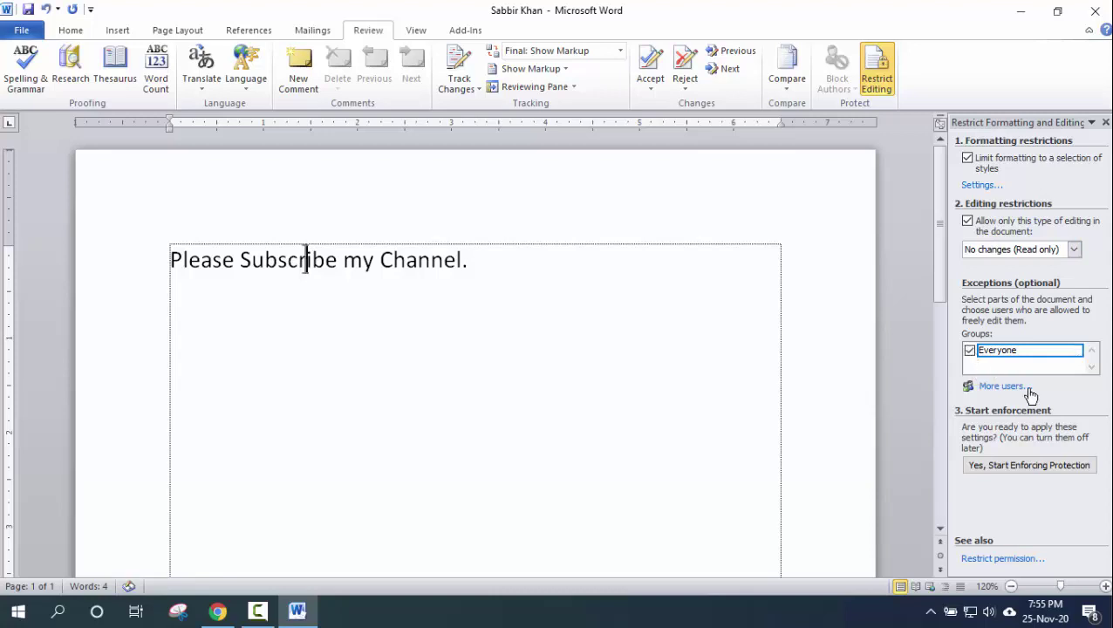
left_click(975, 465)
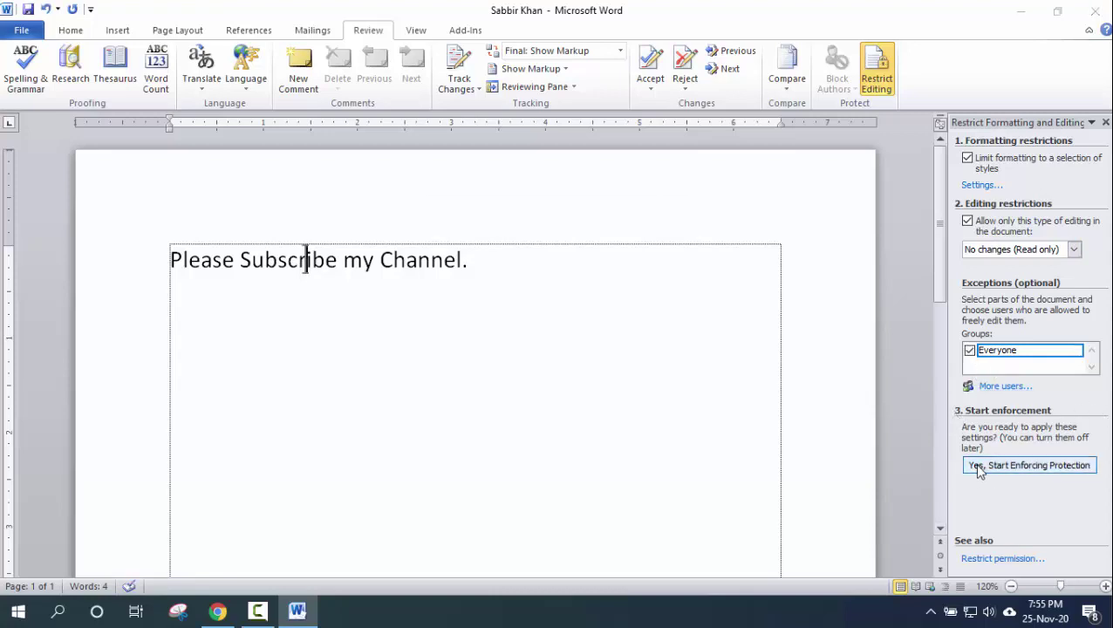
Enforce the editing protection with a password, entering and confirming it
left_click_drag(596, 219, 697, 239)
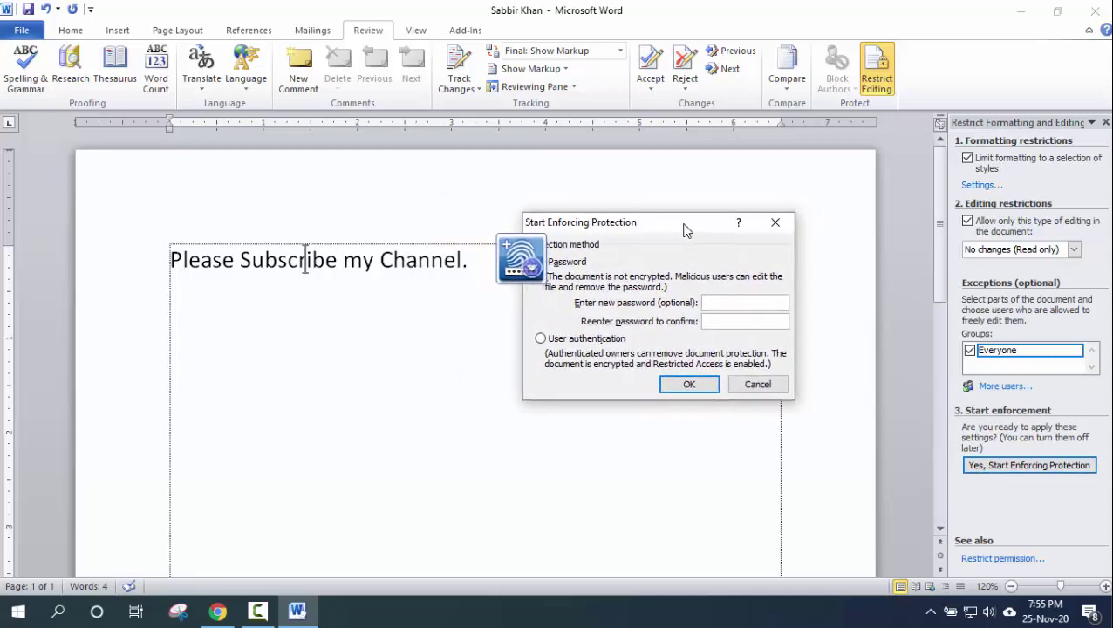
left_click(716, 304)
key("Tab")
left_click(724, 301)
left_click(686, 385)
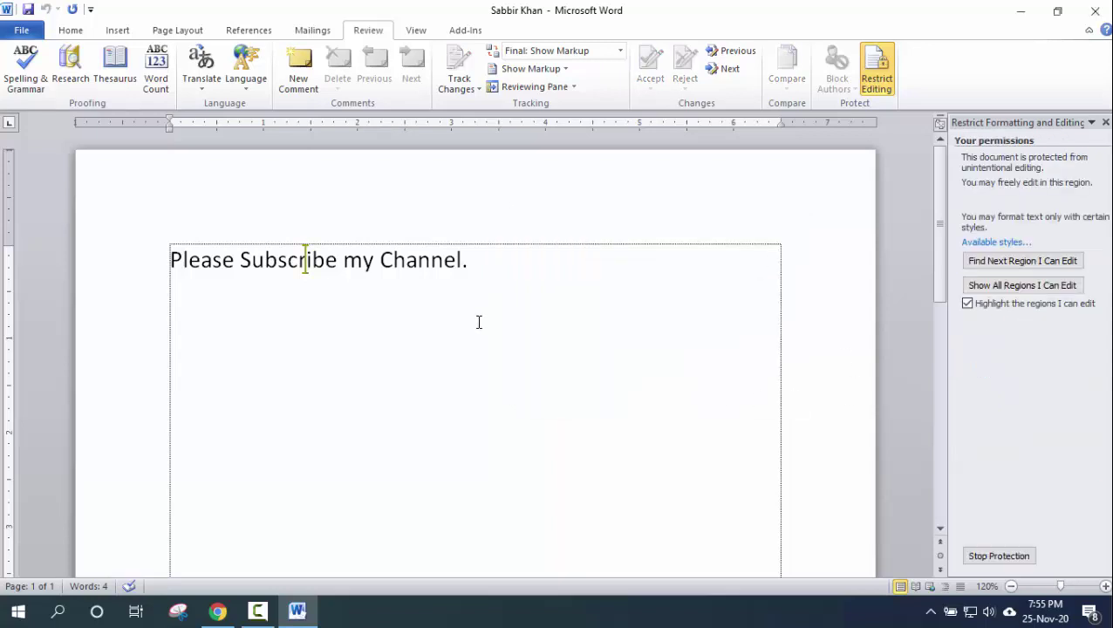
Confirm the sentence resists Backspace and Delete, then save the protected document
left_click(569, 235)
left_click(225, 265)
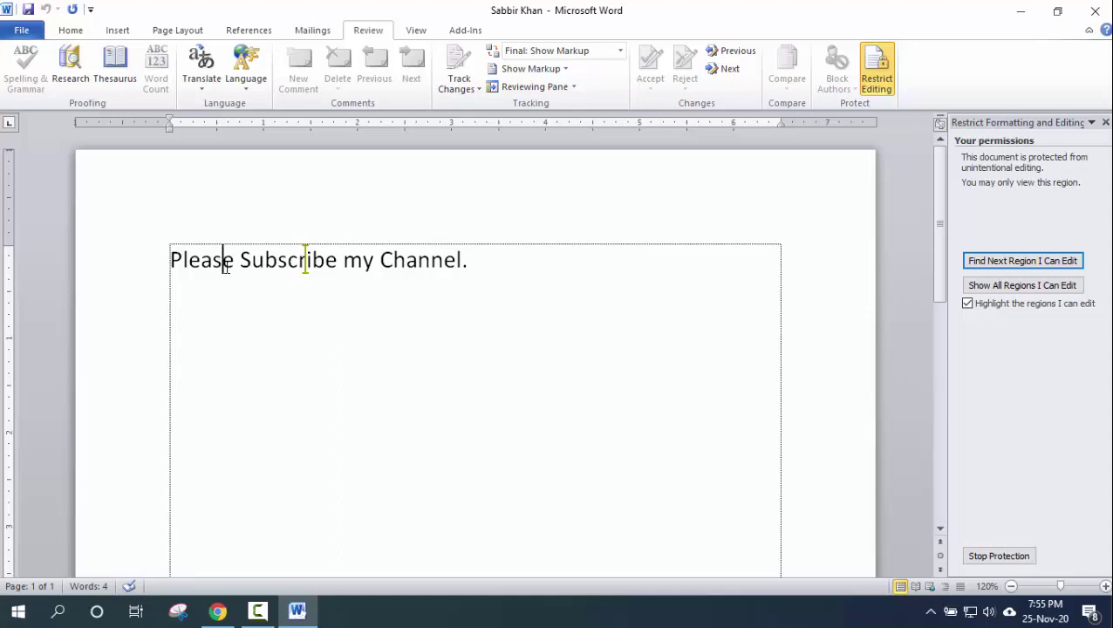
key("BackSpace")
left_click_drag(468, 260, 407, 260)
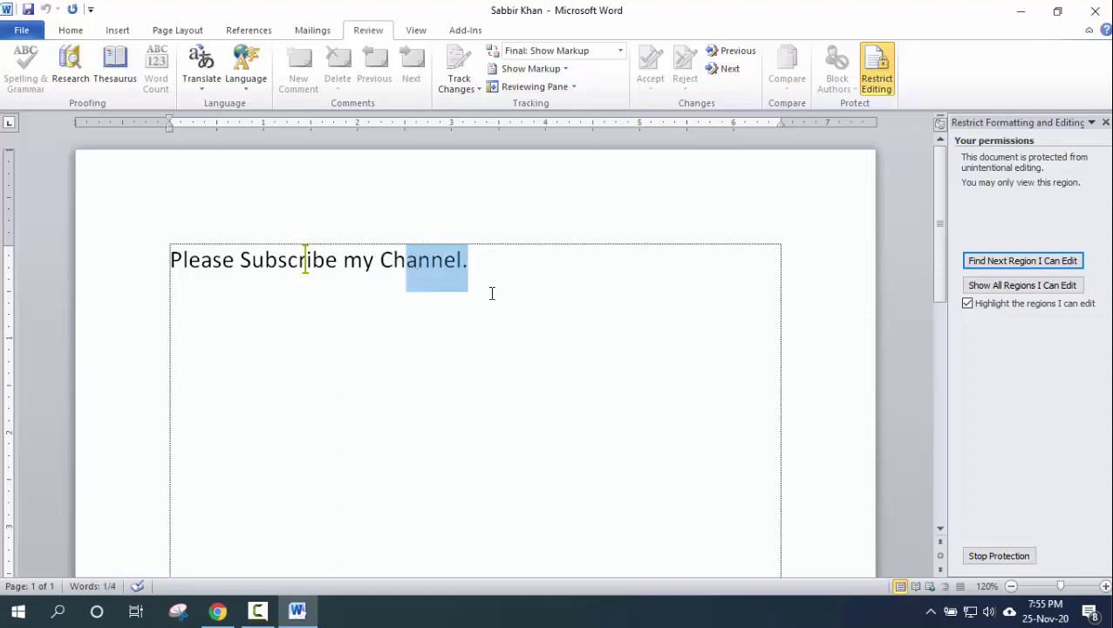
key("Delete")
left_click(462, 355)
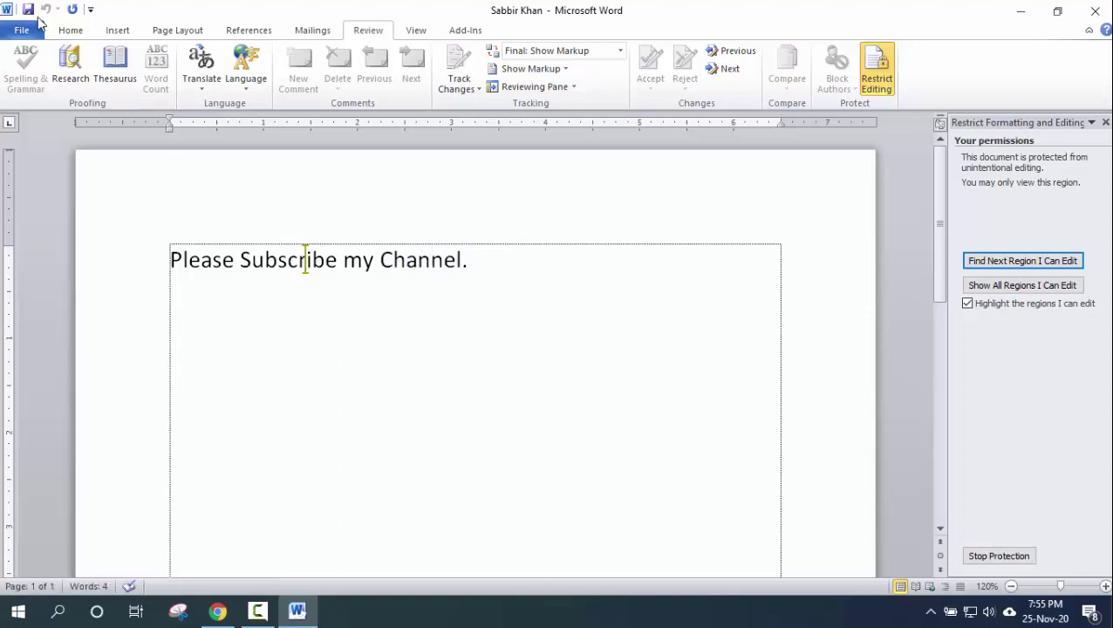
left_click(29, 10)
Close Word, reopen the saved document from the desktop, and show the Review tab
left_click(1095, 10)
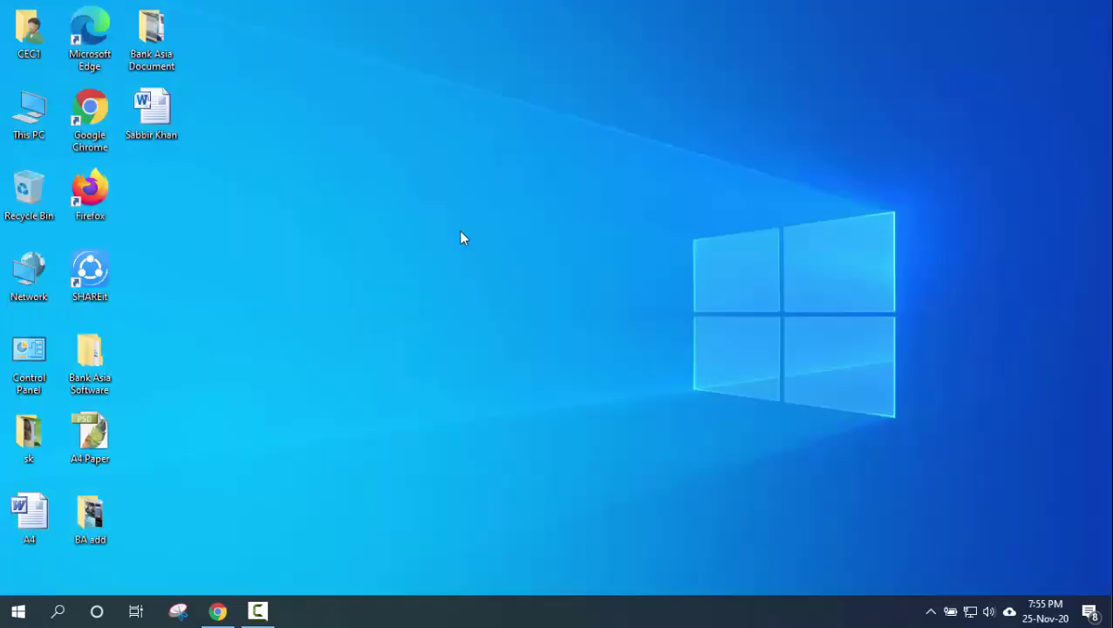
double_click(150, 111)
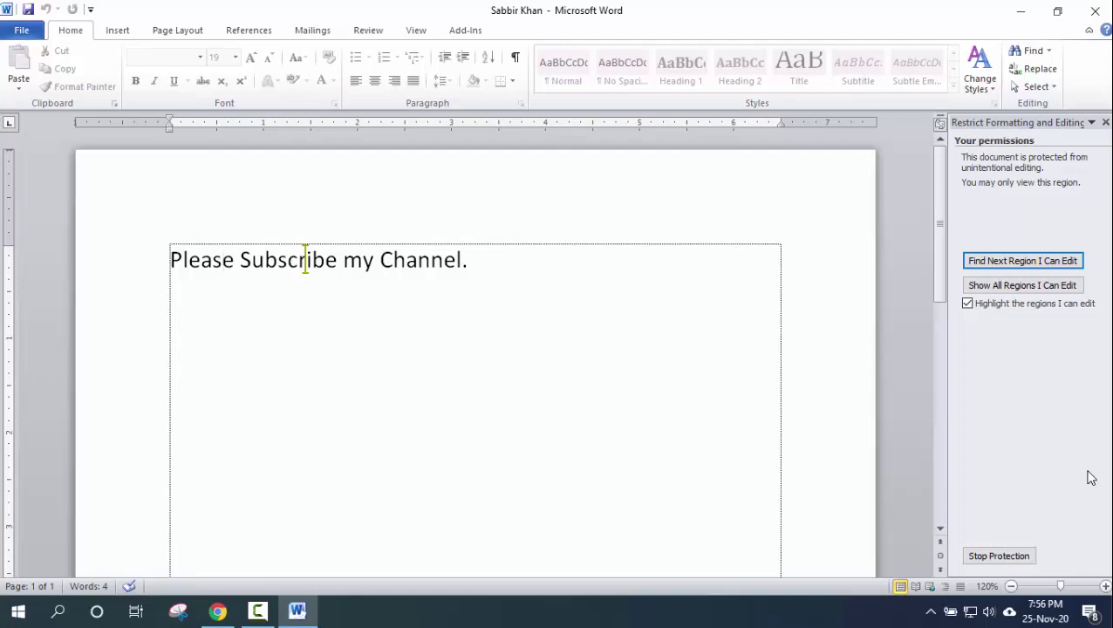
left_click(367, 34)
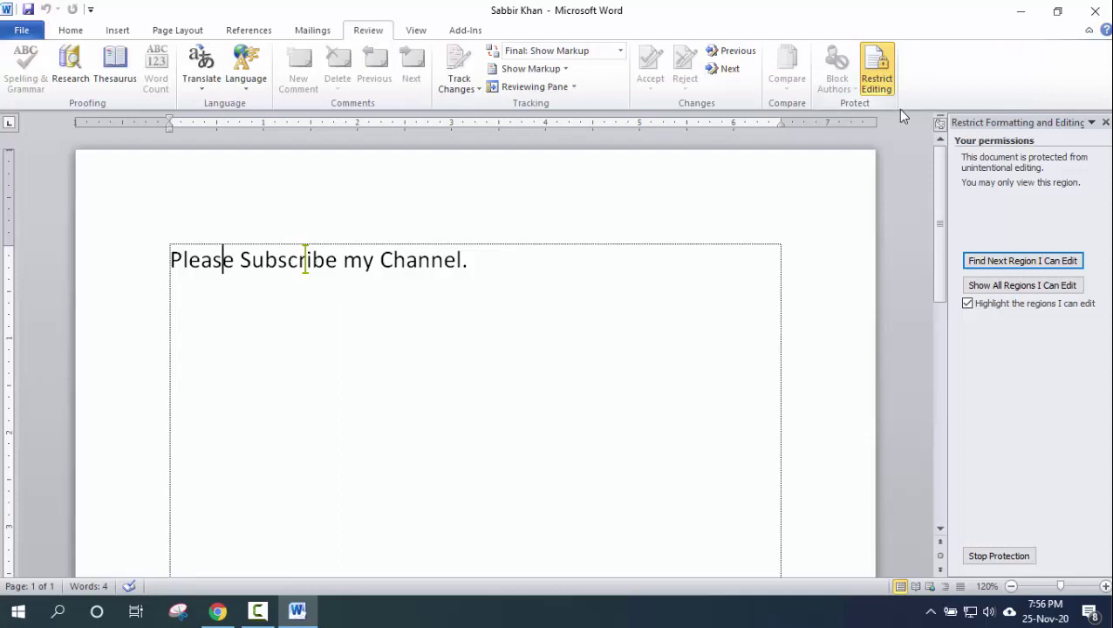
Stop protection with the password, then type and erase test letters to confirm editing works
left_click(1000, 558)
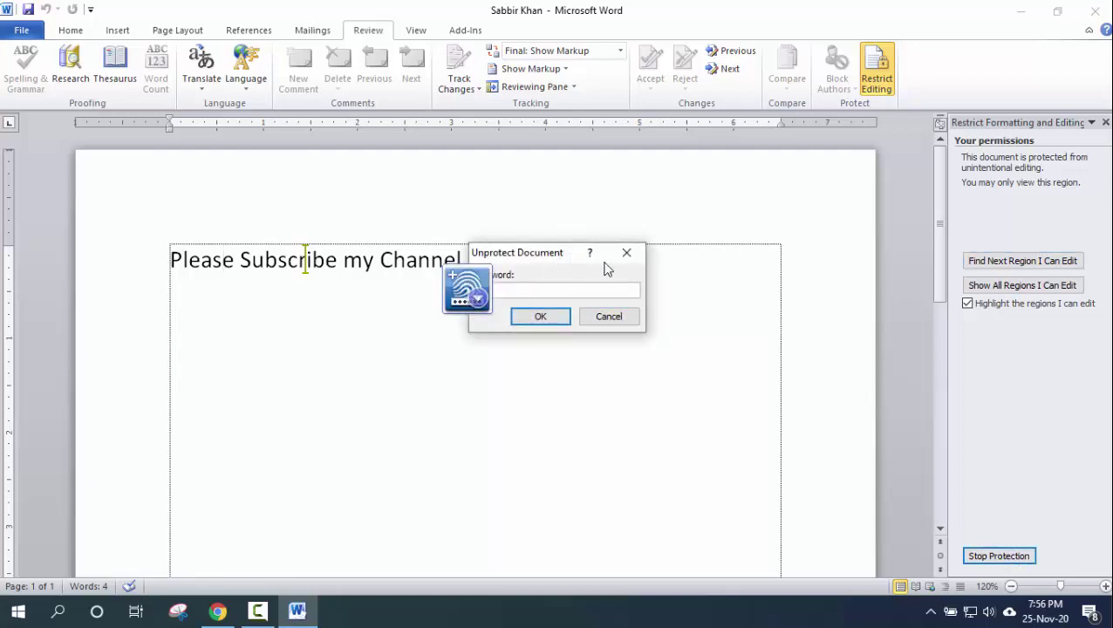
left_click_drag(558, 253, 702, 273)
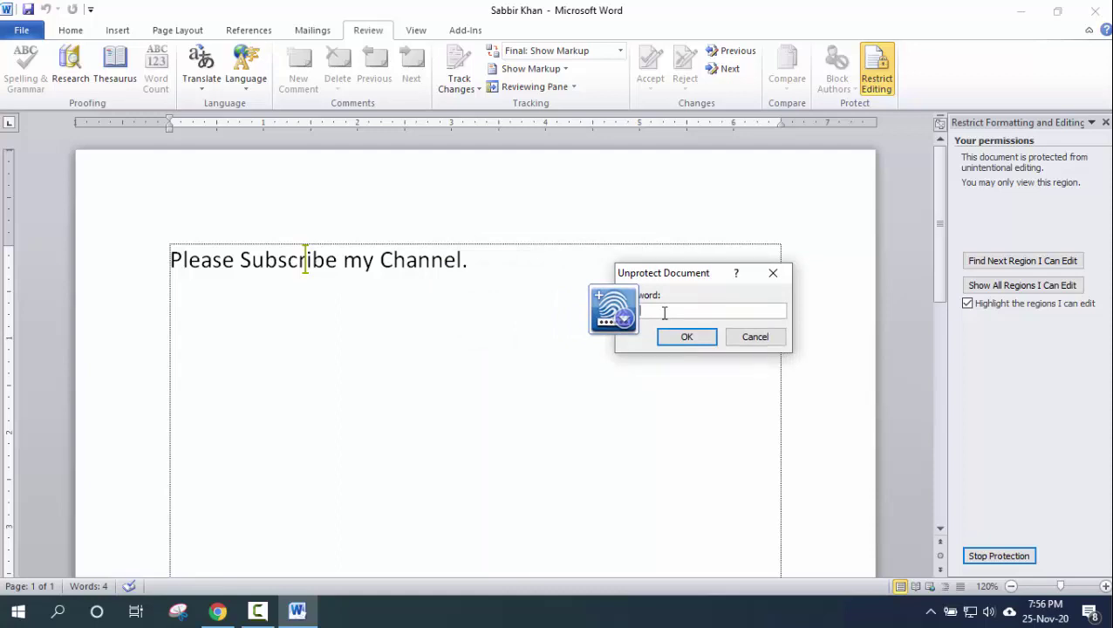
left_click_drag(703, 273, 751, 277)
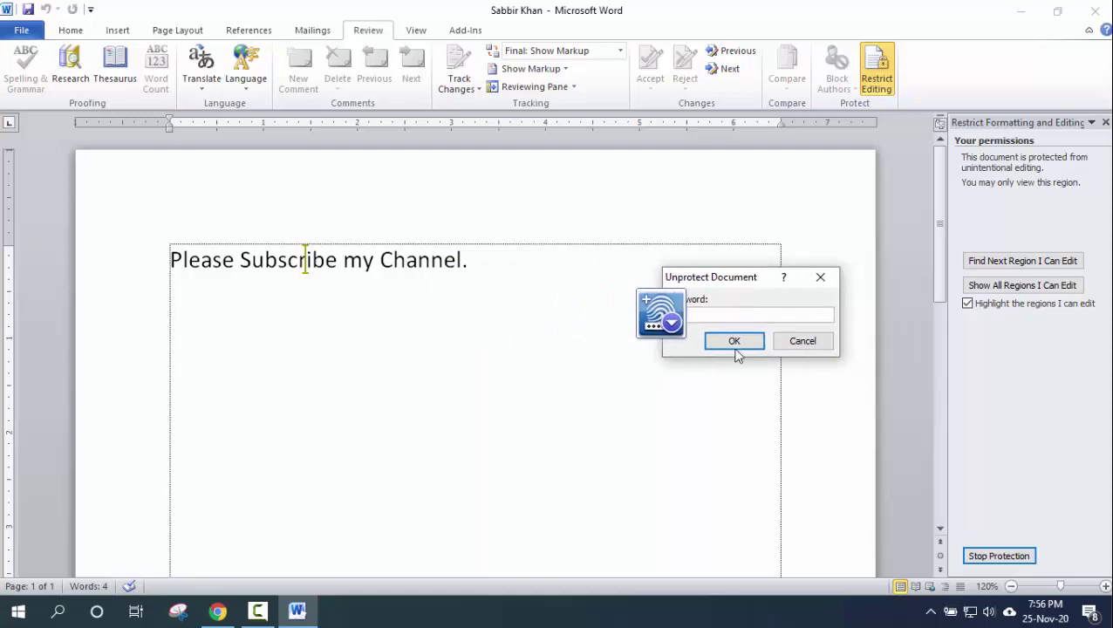
left_click(736, 348)
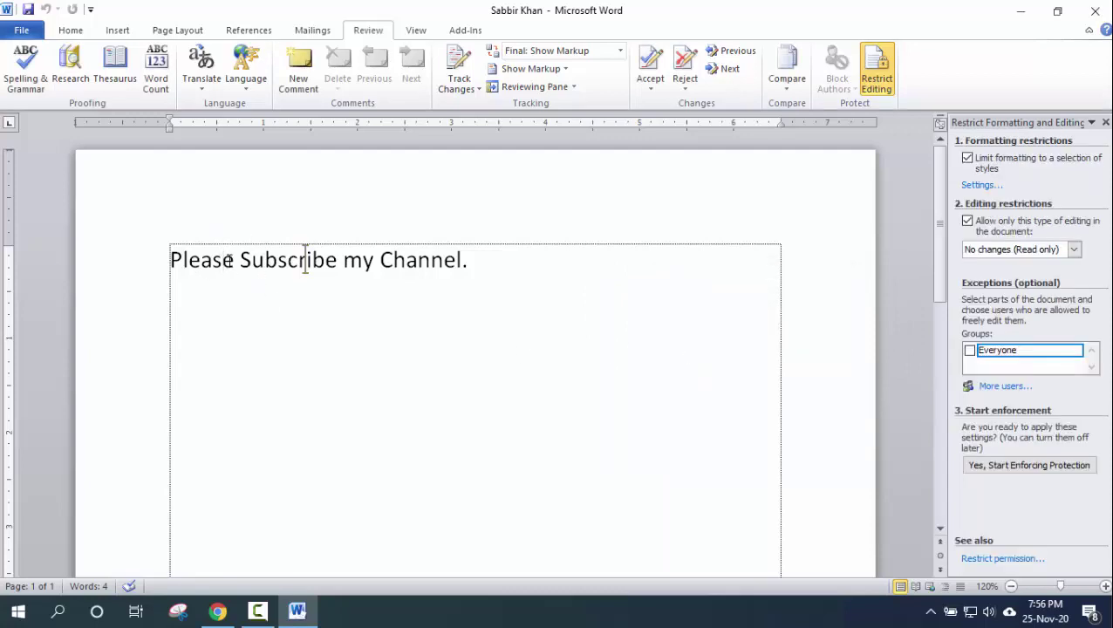
type("jkkjdfj")
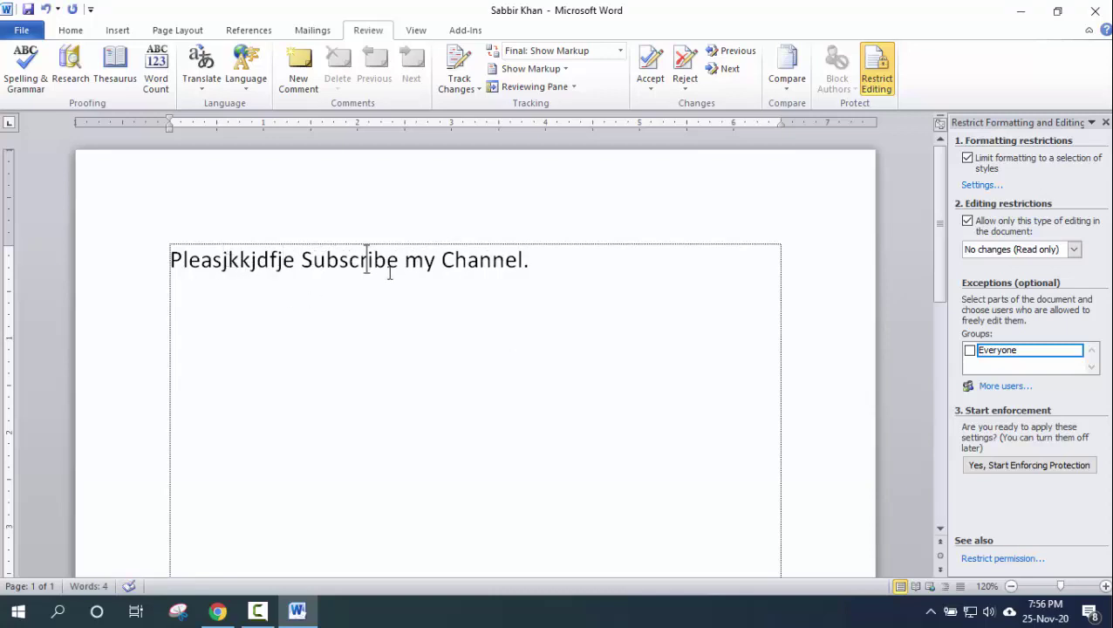
key("BackSpace")
key("BackSpace")
key("BackSpace")
key("BackSpace")
key("BackSpace")
key("BackSpace")
key("BackSpace")
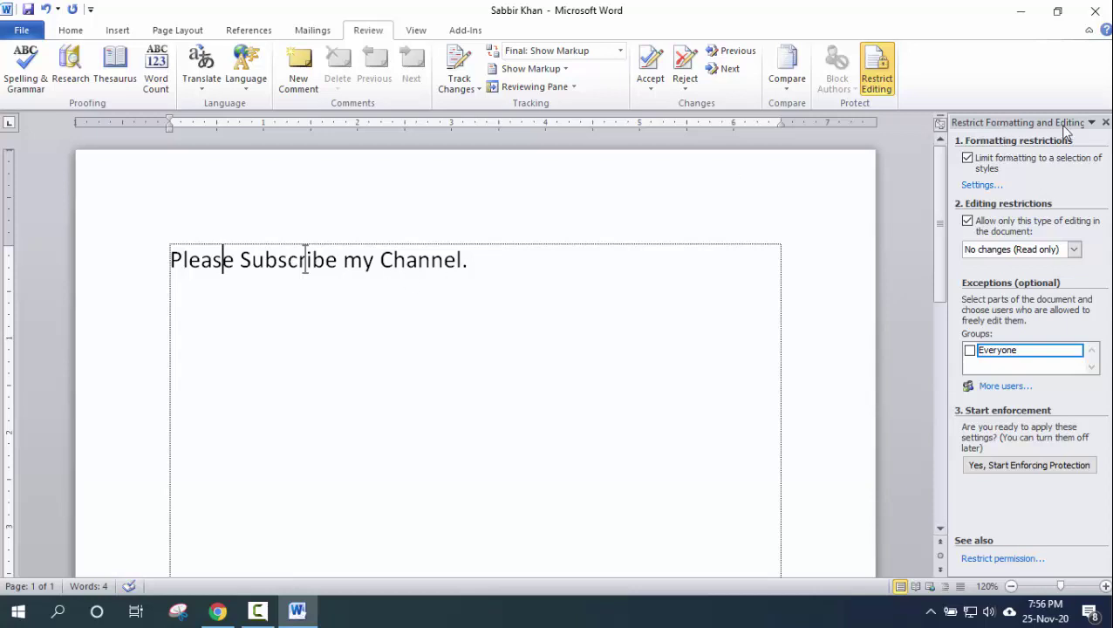
Close the Restrict Editing pane, save the document, and bring up Save As
left_click(1104, 123)
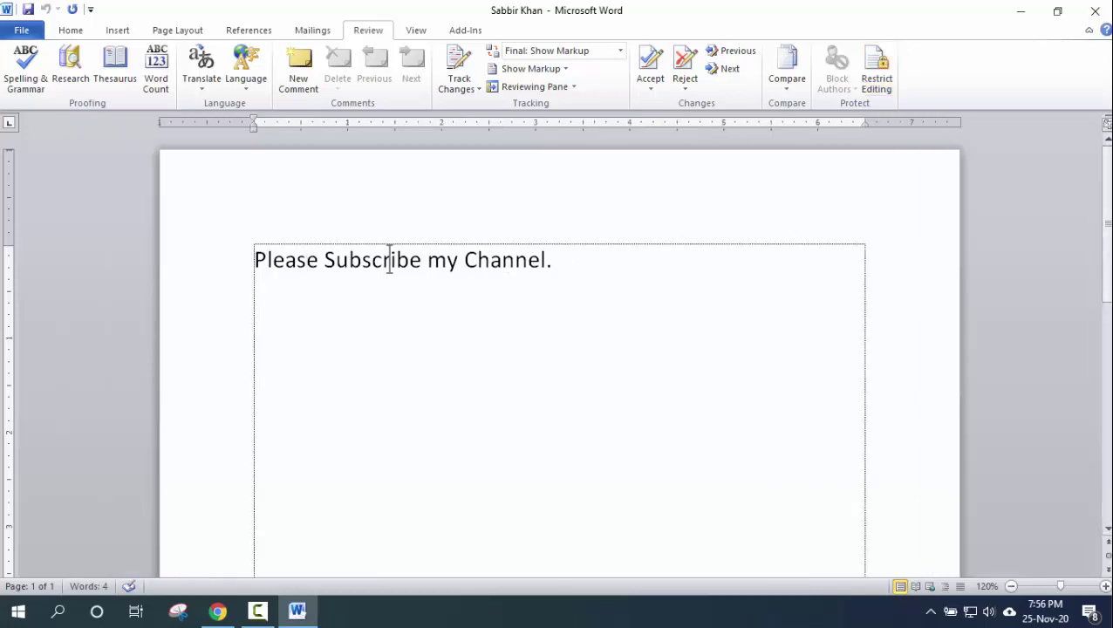
left_click(27, 11)
left_click(26, 32)
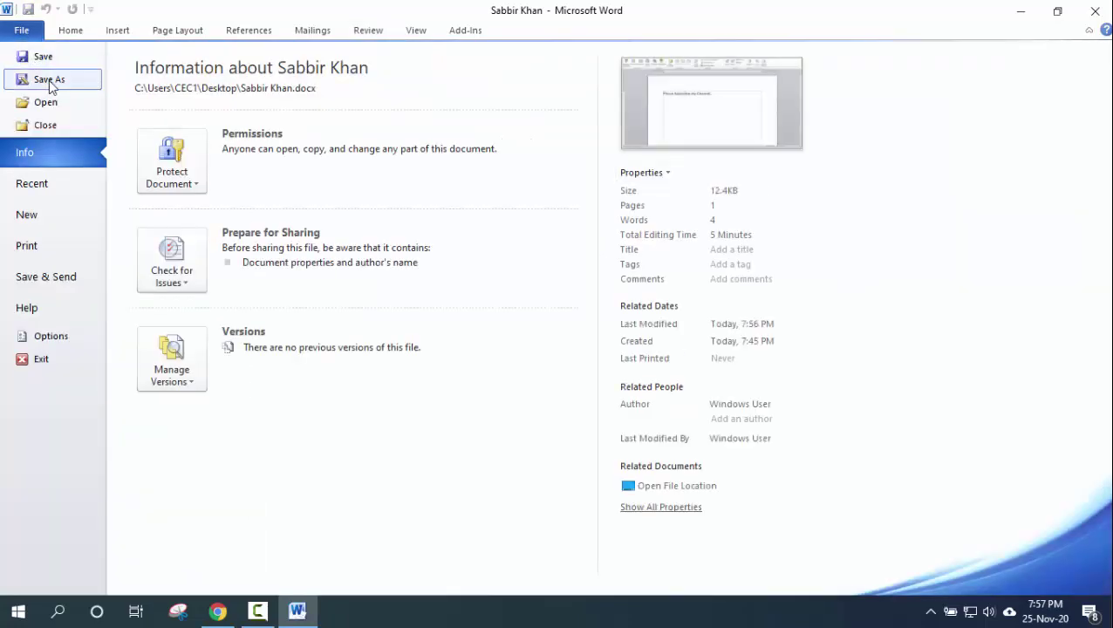
key("Escape")
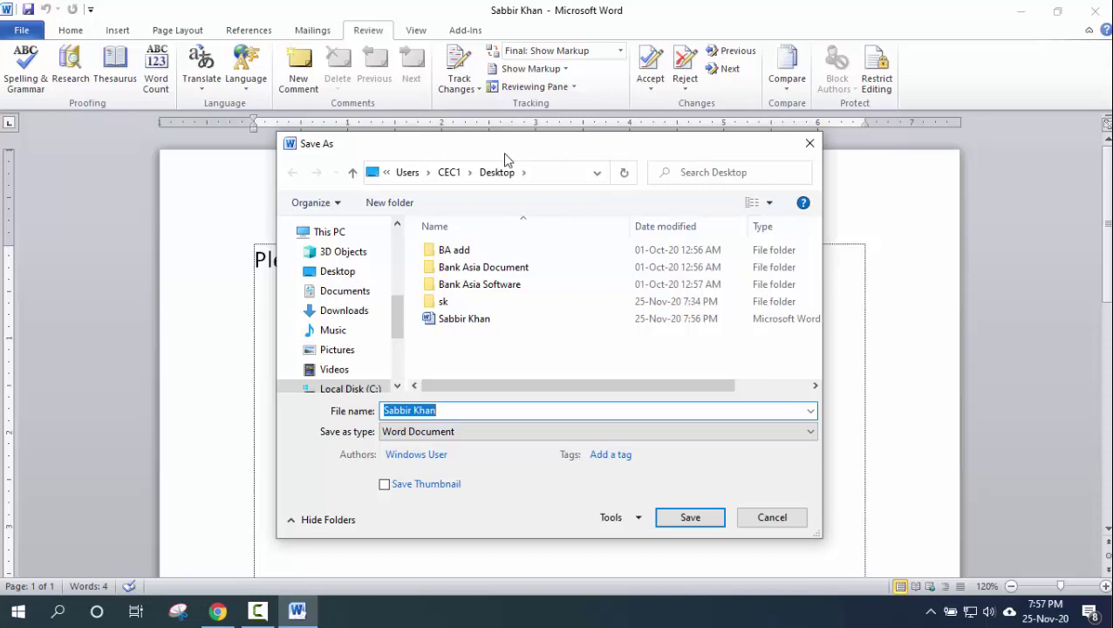
Open General Options from the Save As dialog's Tools list
mouse_move(502, 152)
left_mouse_down()
mouse_move(454, 165)
mouse_move(352, 153)
left_mouse_up()
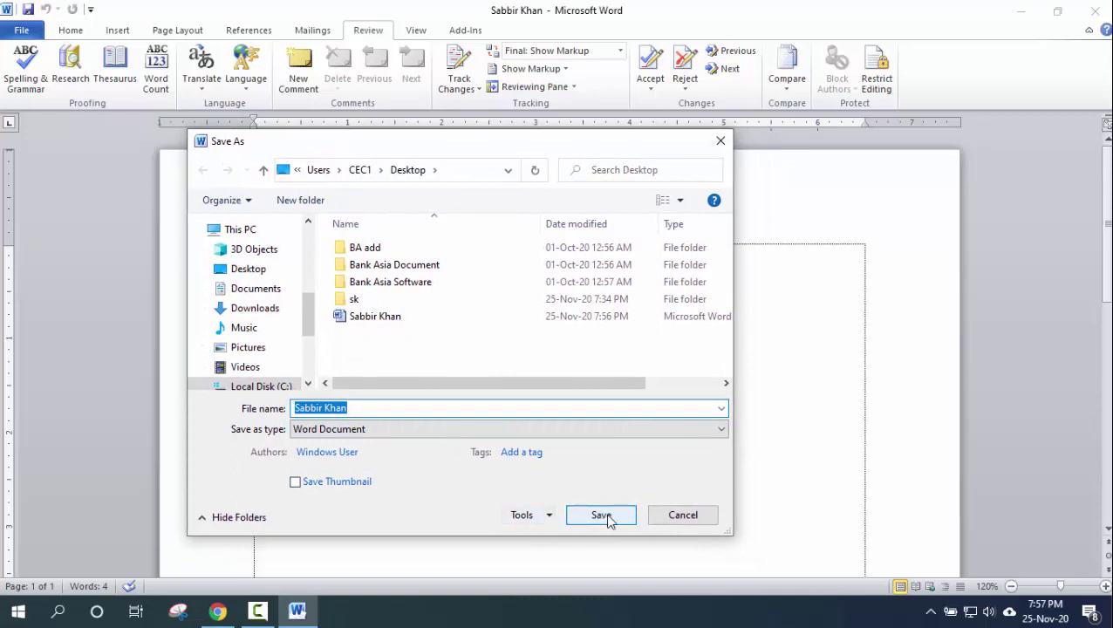
left_click(549, 517)
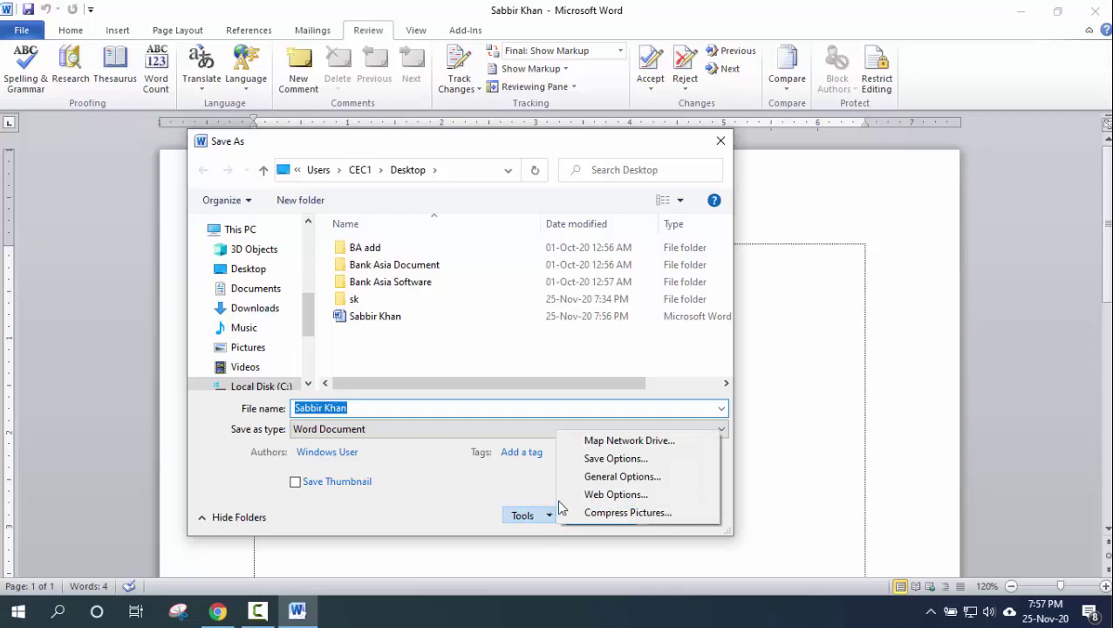
left_click(635, 484)
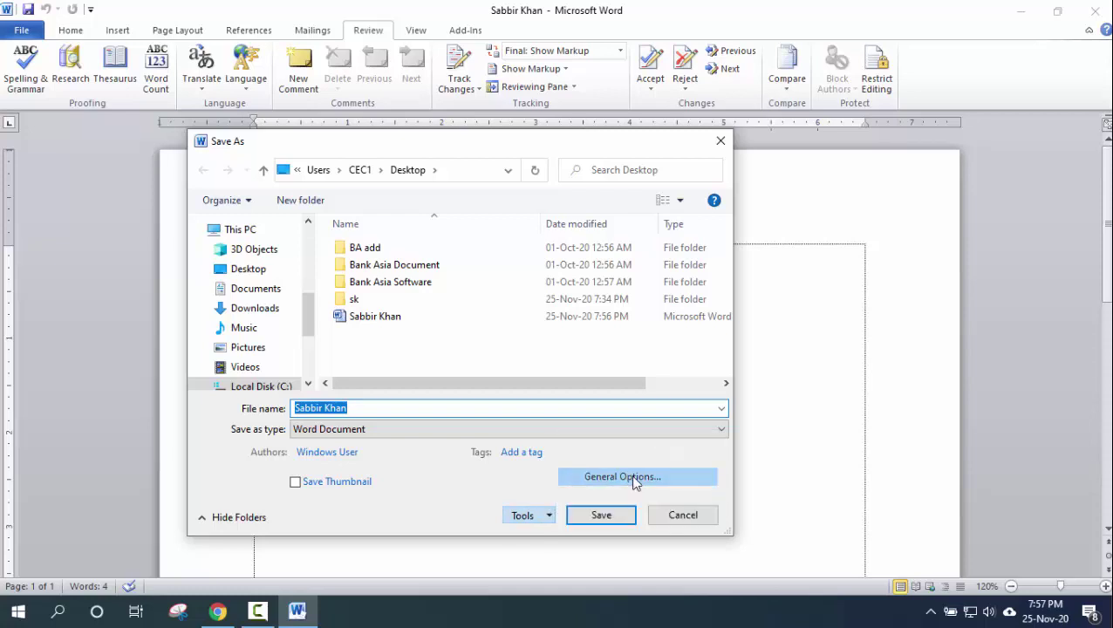
left_click_drag(378, 68, 519, 153)
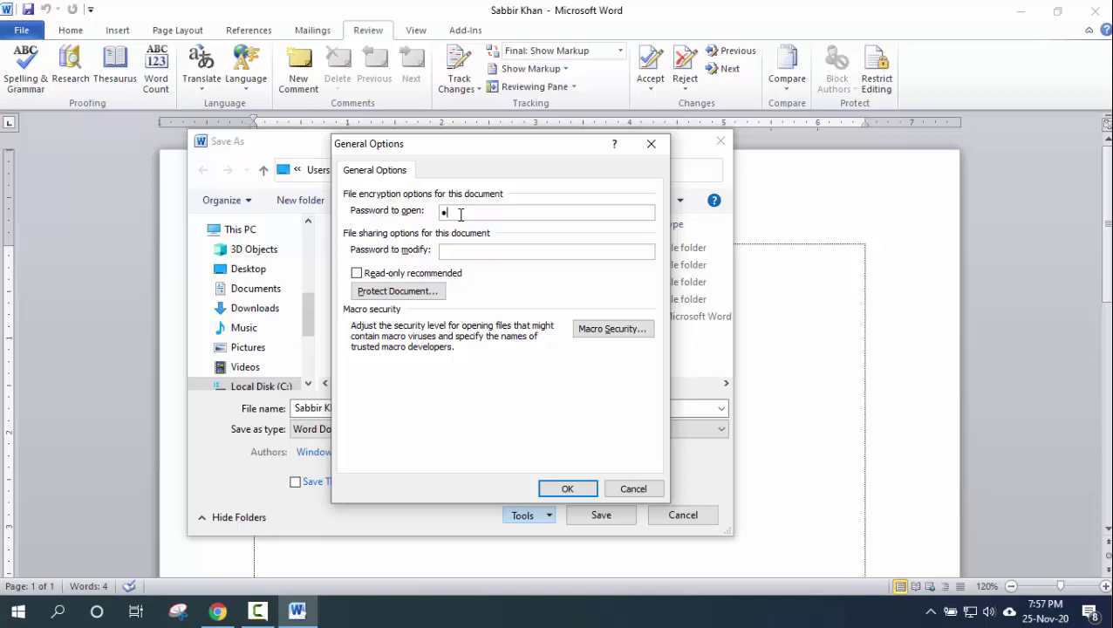
Set and confirm a password to open, with no password to modify, and save the file
left_click_drag(480, 250, 424, 250)
key("BackSpace")
left_click(579, 491)
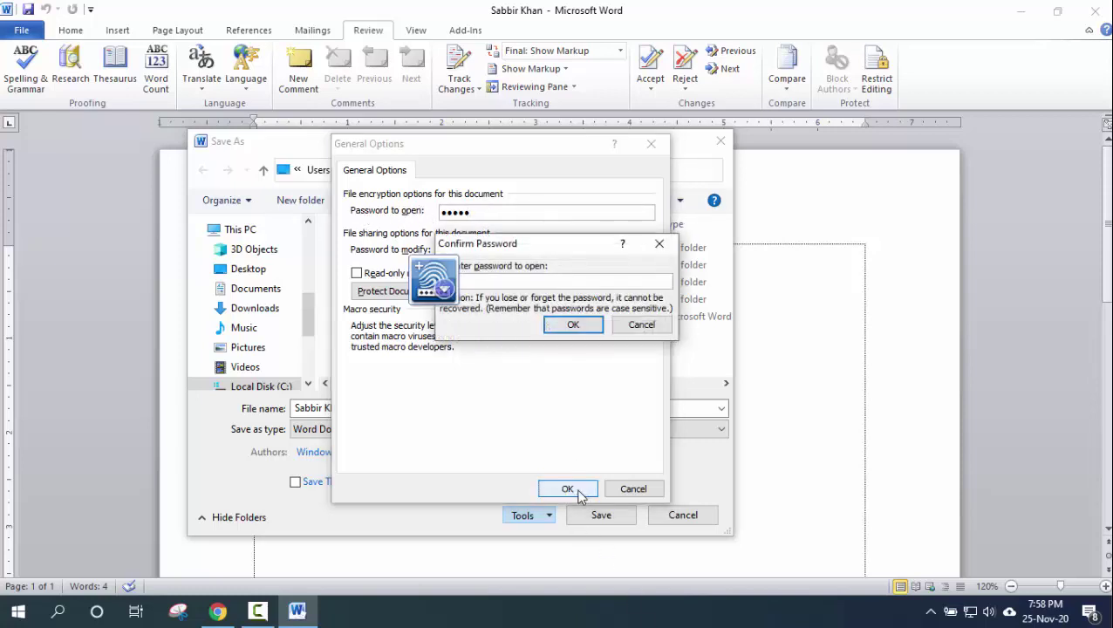
left_click_drag(593, 253, 675, 270)
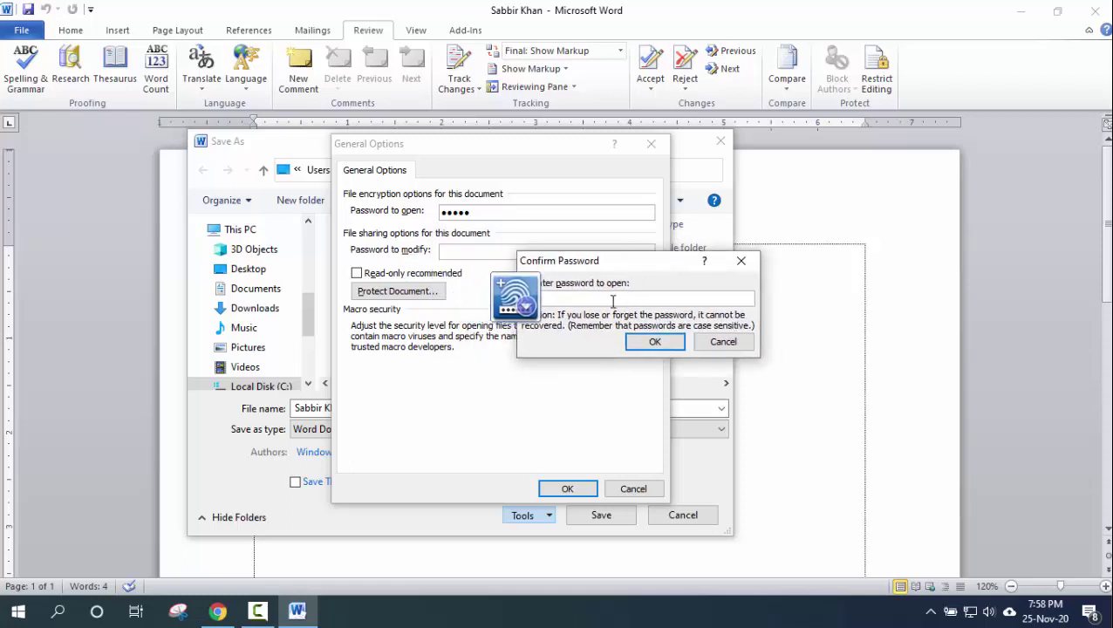
left_click(670, 346)
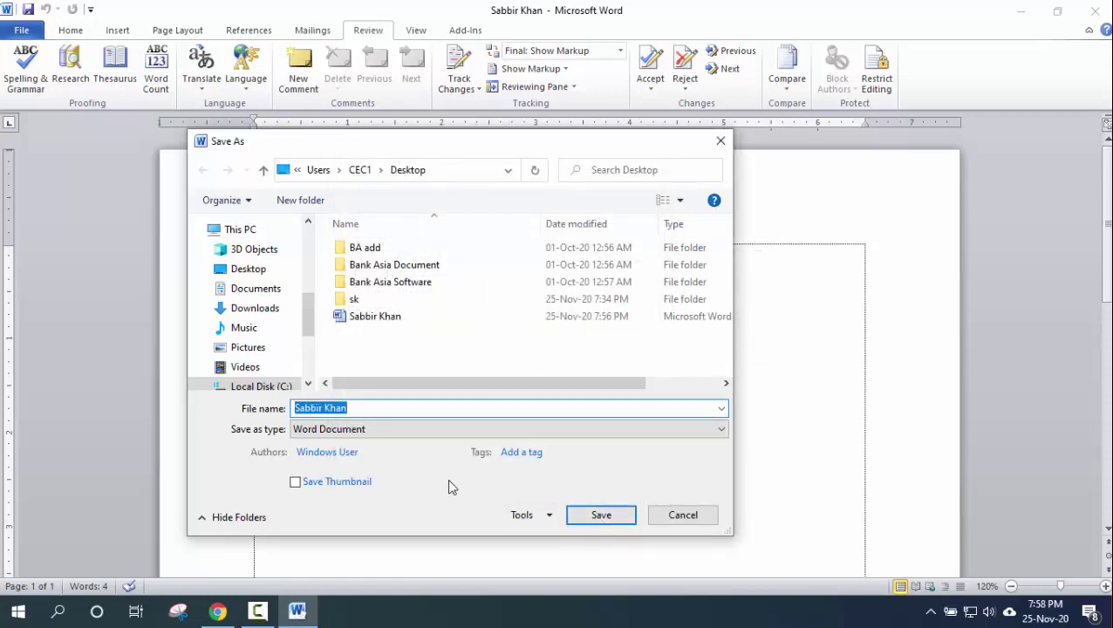
left_click(605, 518)
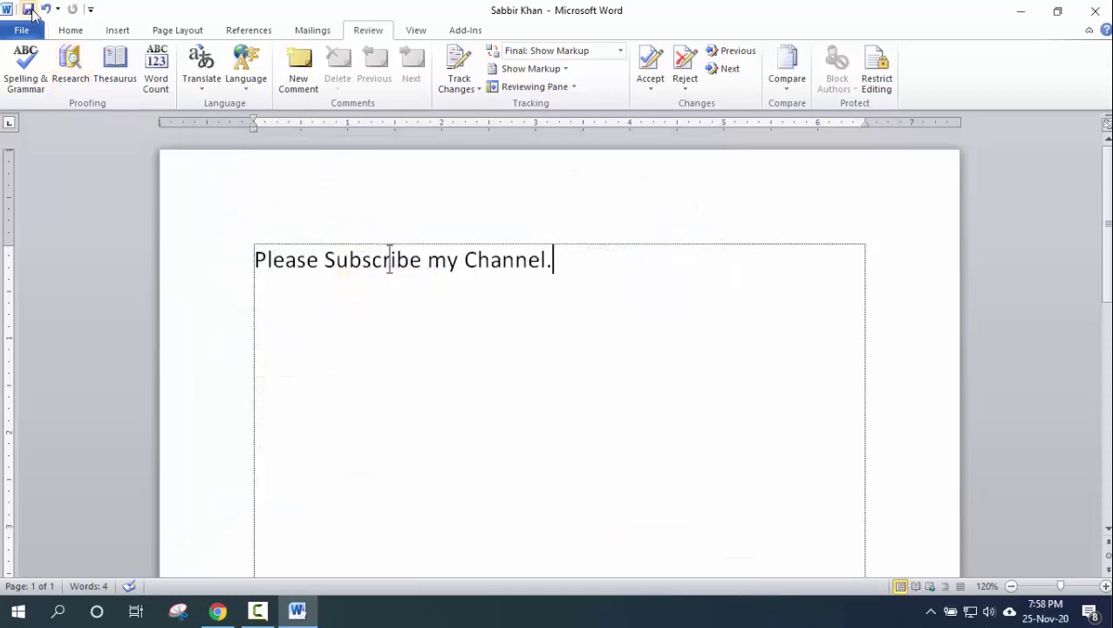
Close Word and reopen the document by entering its open password
left_click(1096, 8)
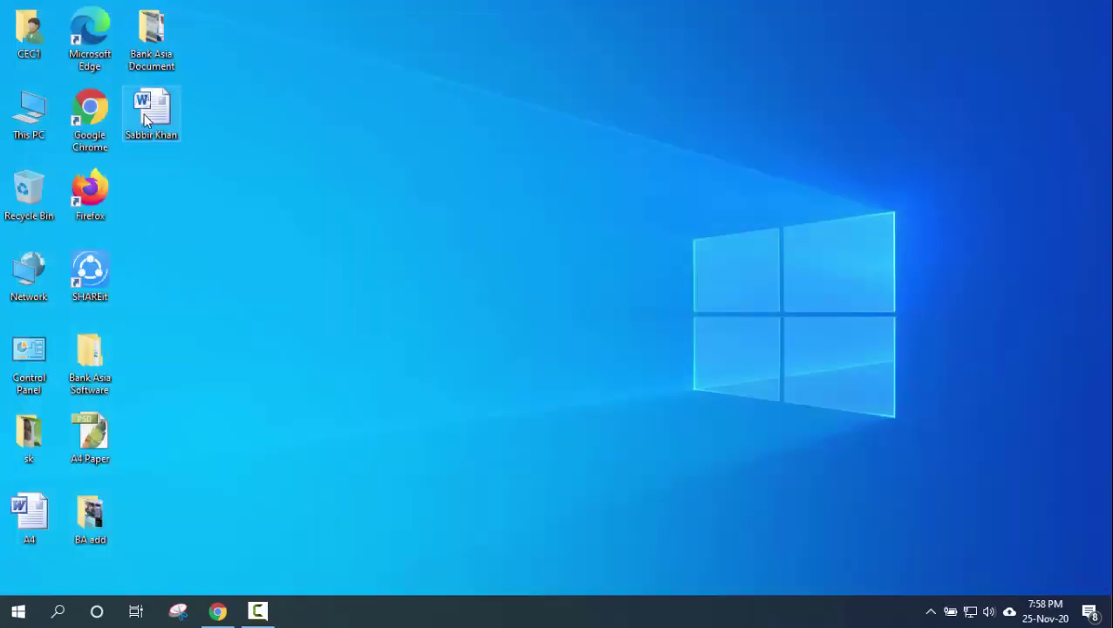
double_click(150, 122)
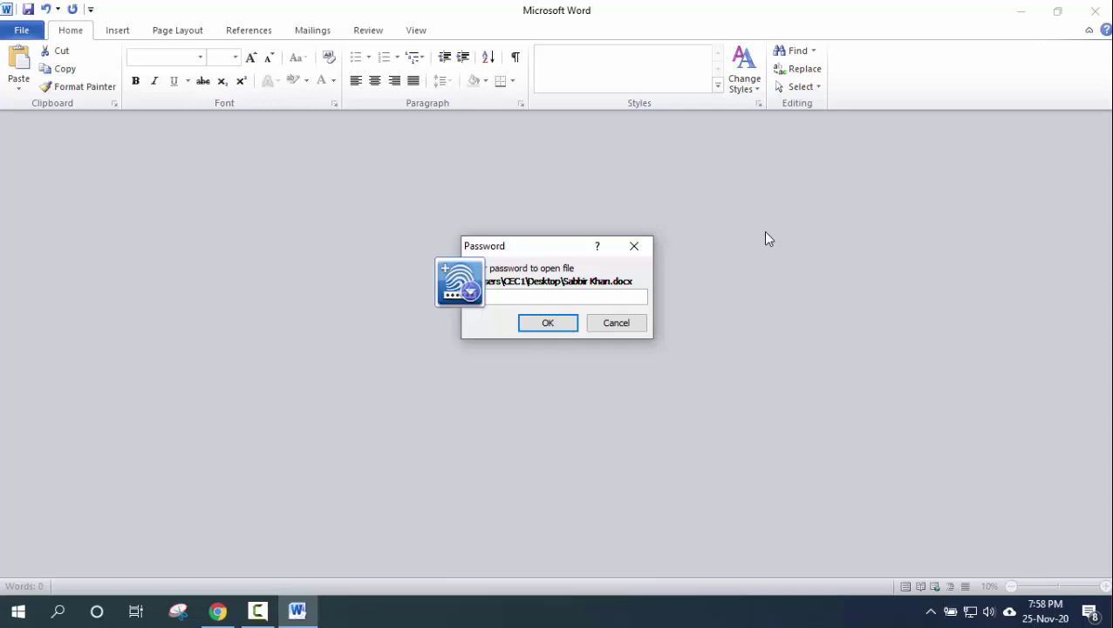
left_click(549, 325)
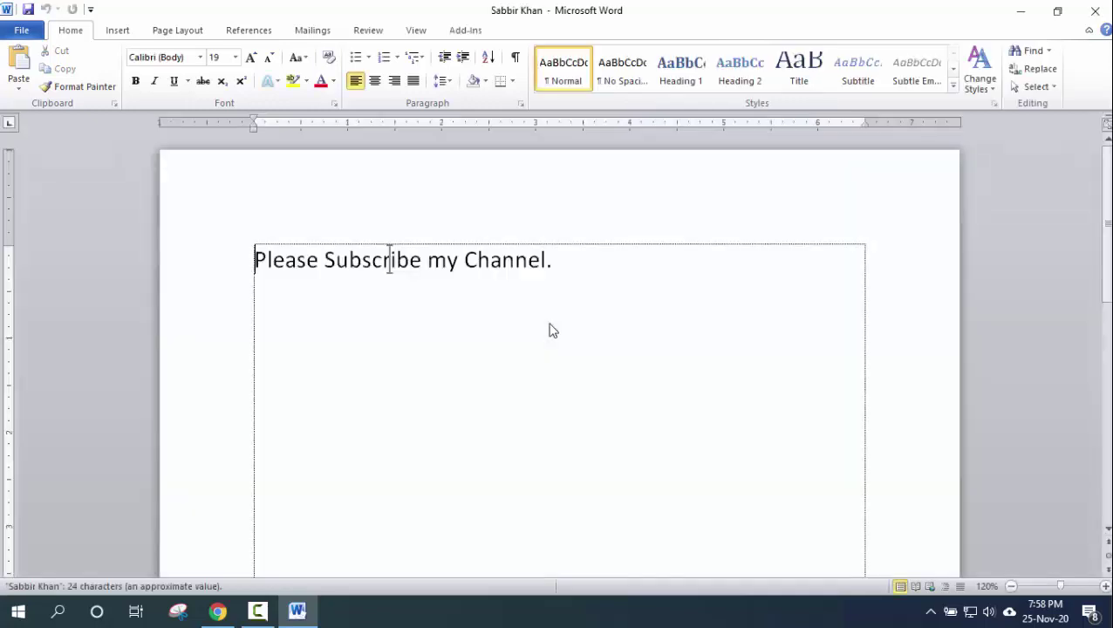
Type and erase test letters, save the unchanged document, and close Word
type("oijs")
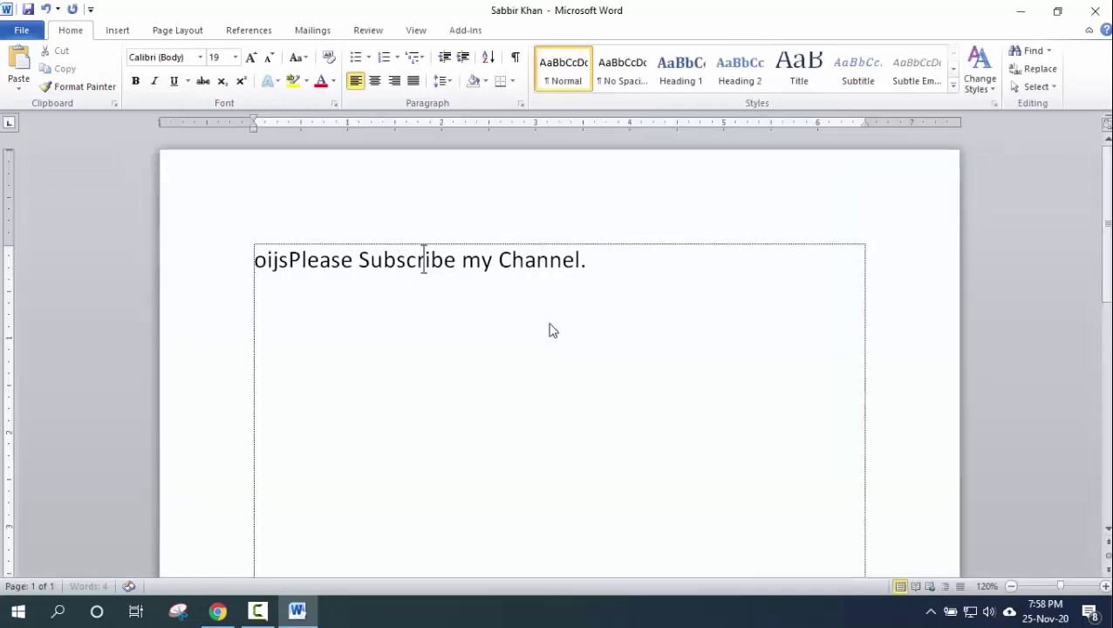
type("dfshdu")
key("BackSpace")
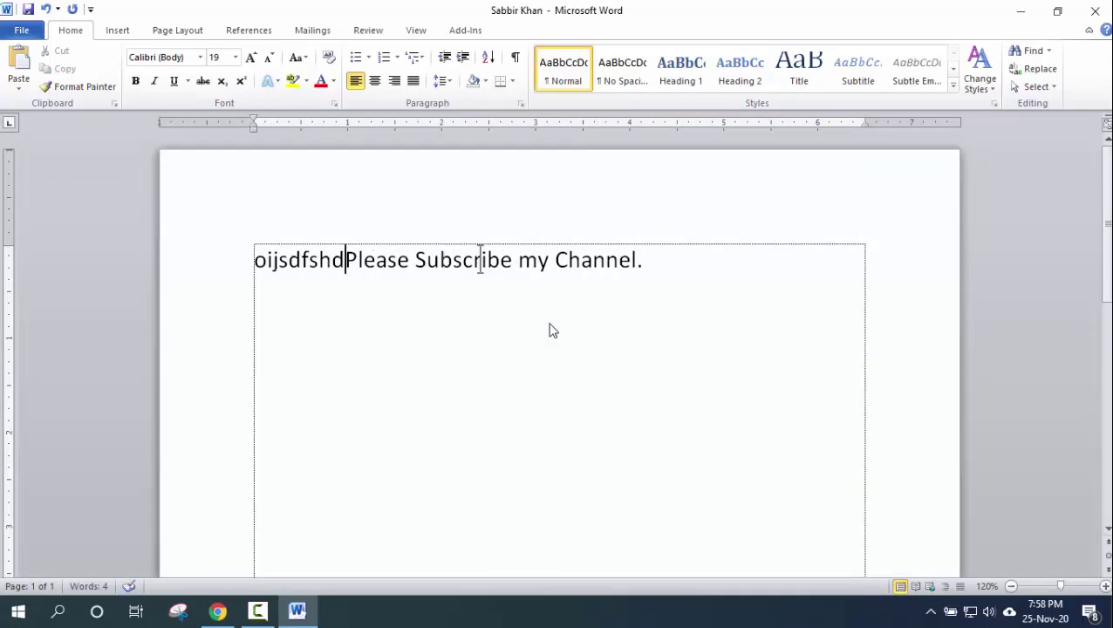
key("BackSpace")
key("BackSpace")
key("BackSpace")
key("BackSpace")
key("BackSpace")
key("BackSpace")
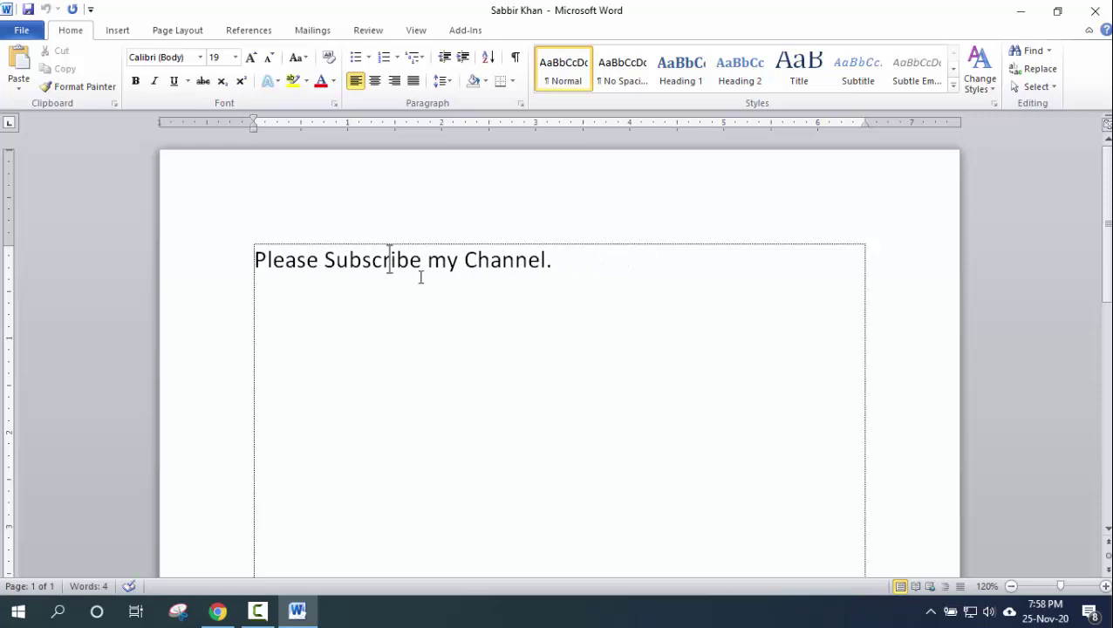
left_click(28, 10)
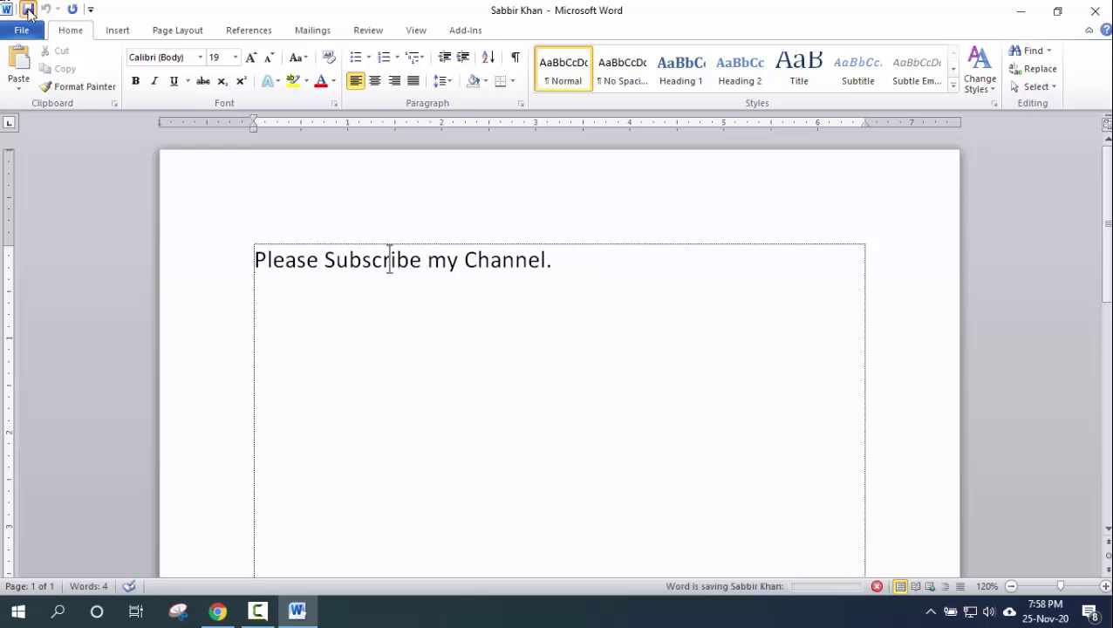
left_click(1101, 11)
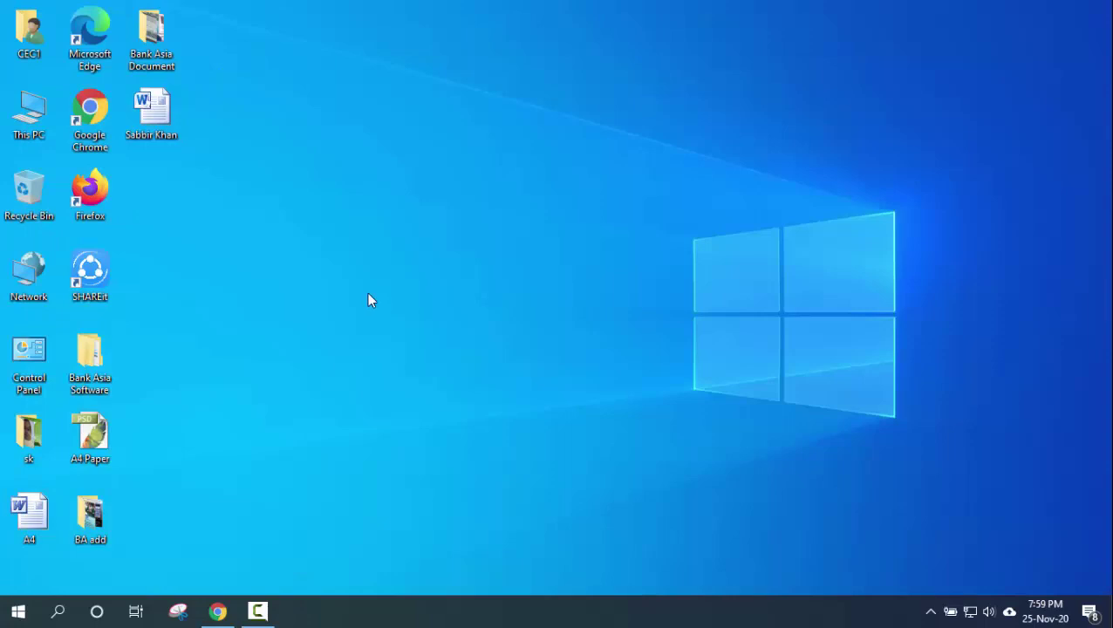
Try opening the file with a wrong password, dismiss the incorrect-password warning, and close Word
double_click(150, 134)
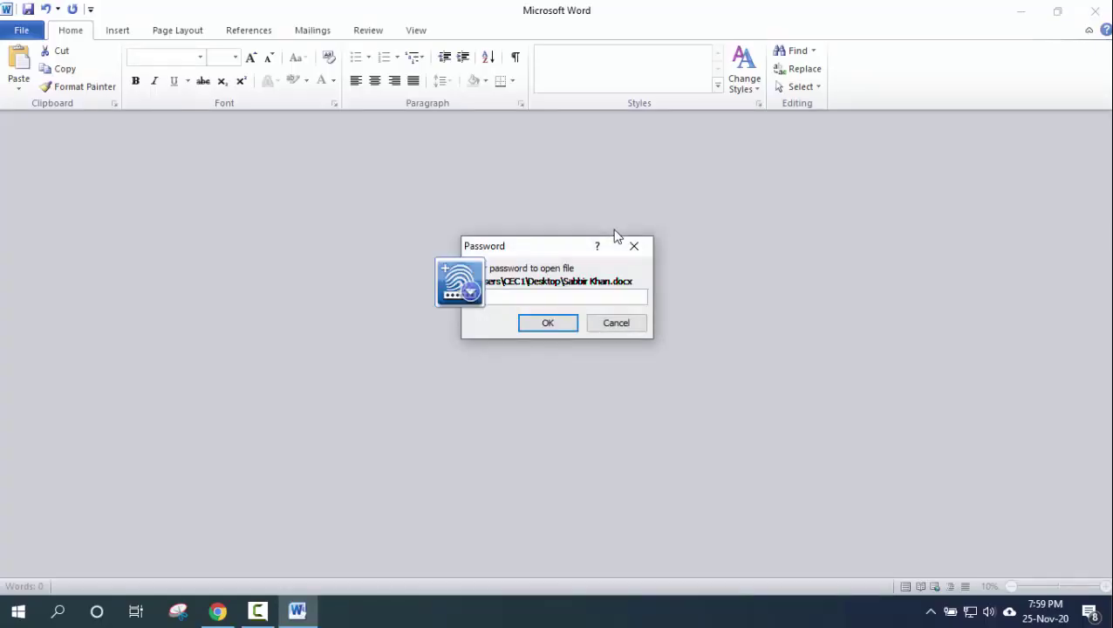
type("1")
left_click(555, 323)
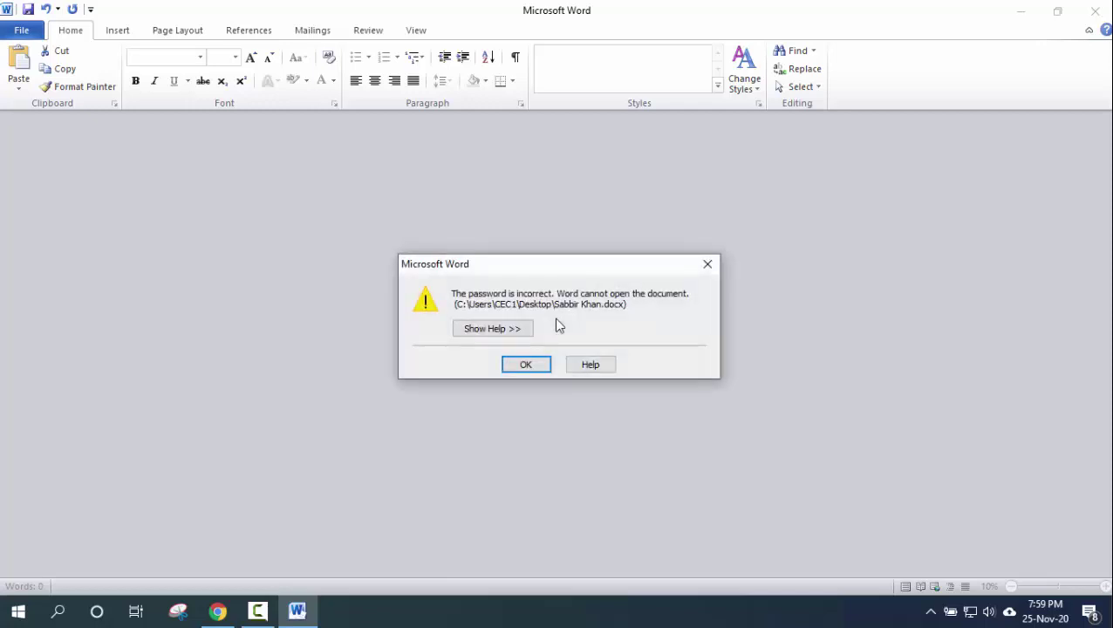
left_click(523, 367)
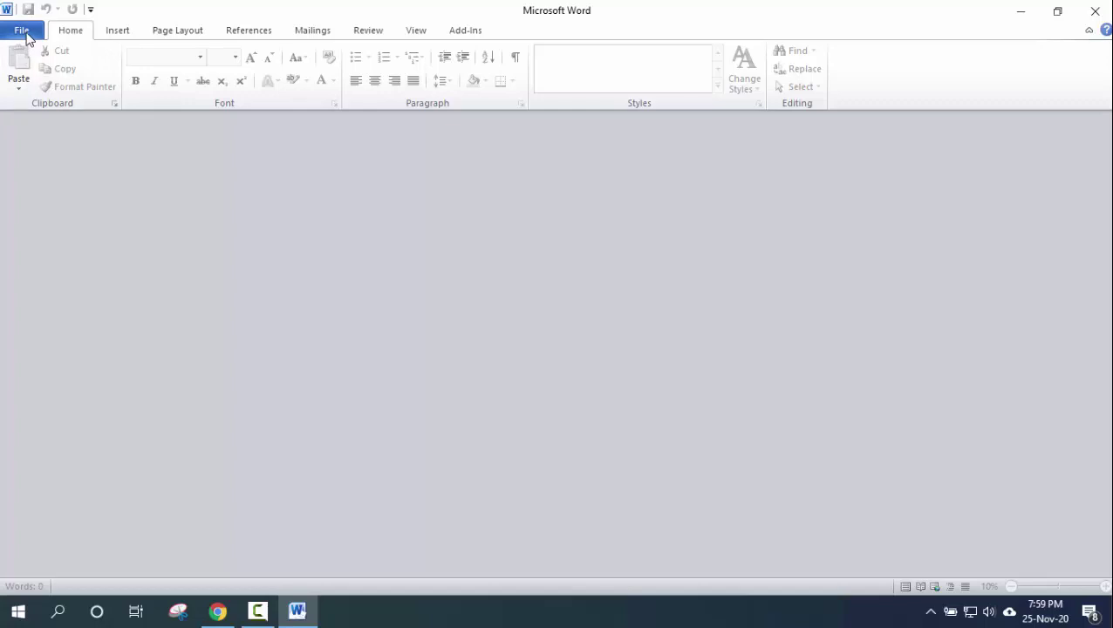
left_click(1094, 12)
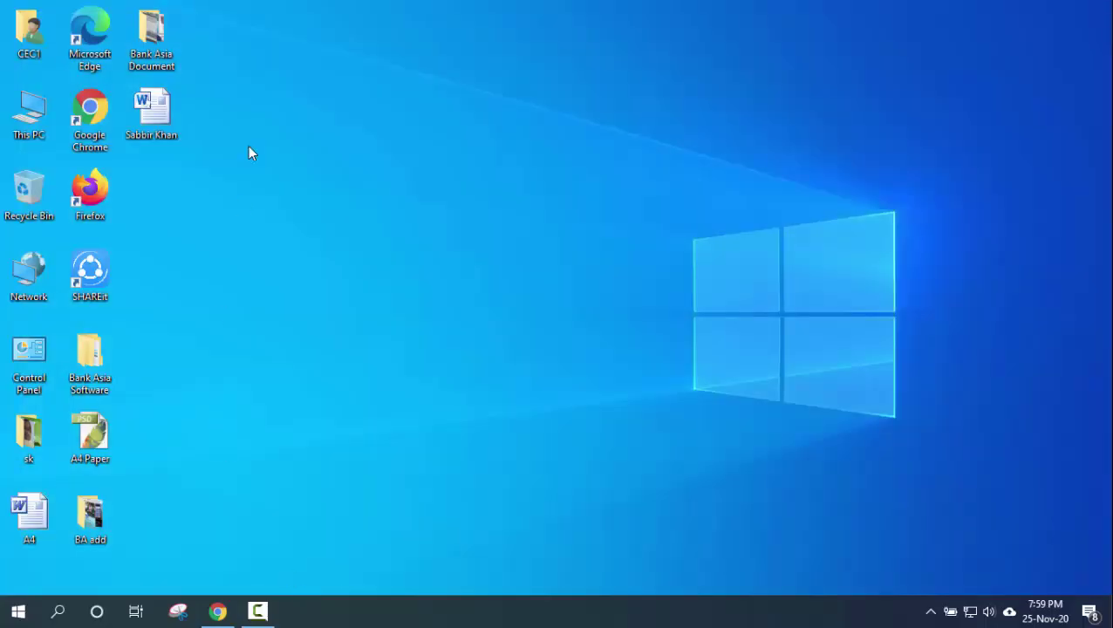
Reopen the protected document from the desktop by entering its open password
double_click(150, 112)
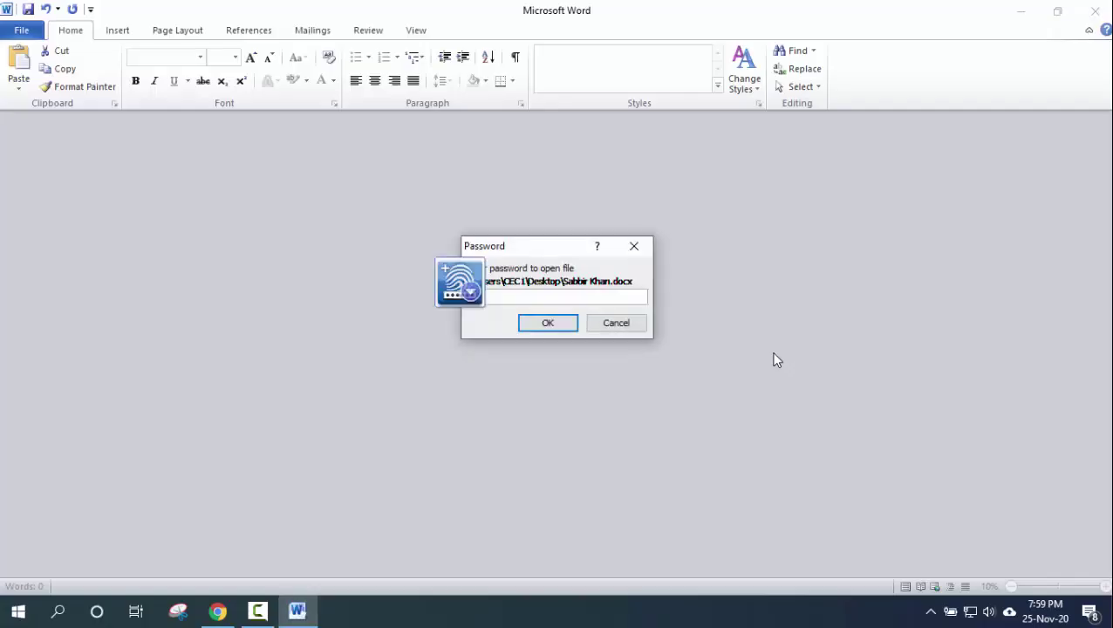
left_click(560, 325)
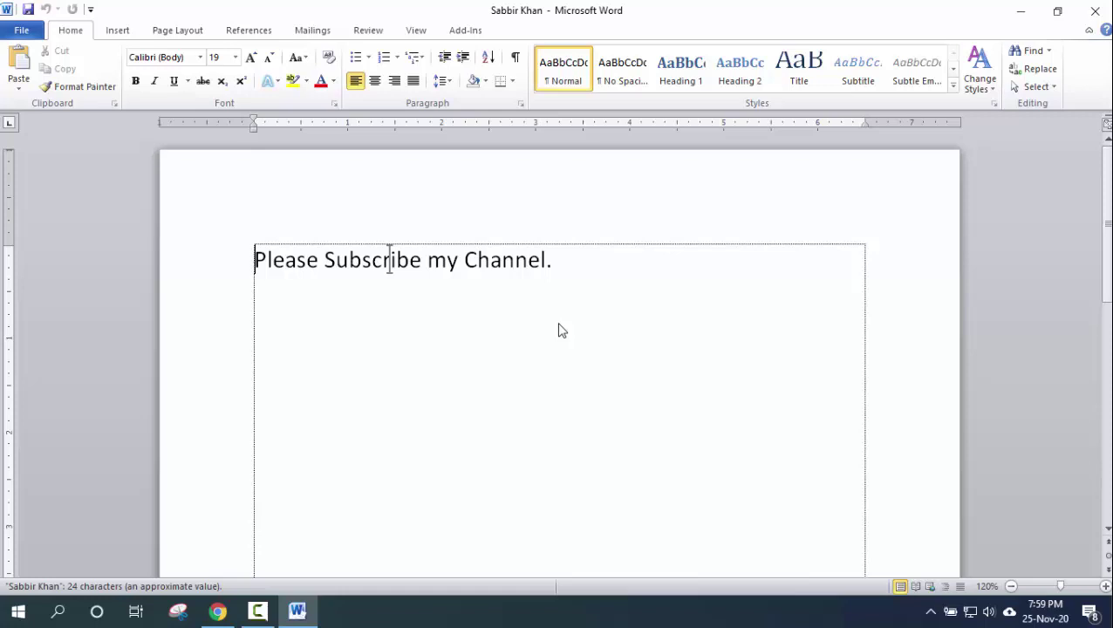
Type and delete test text 'jhsjfh', then view the File Info page showing the password requirement
type("jhsjfh")
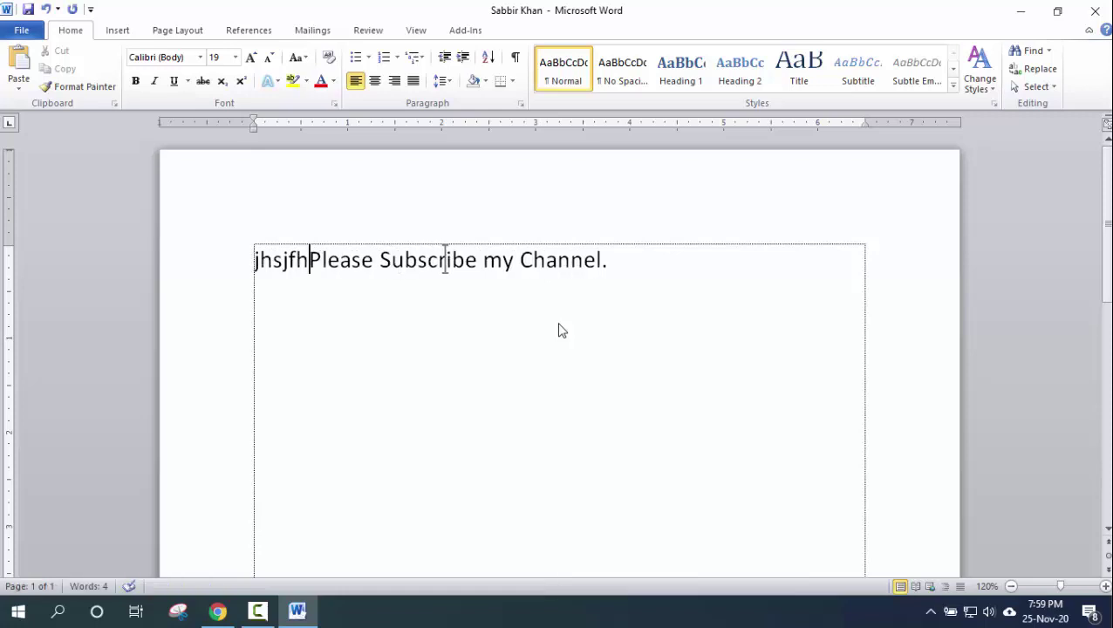
key("BackSpace")
key("BackSpace")
key("BackSpace")
key("BackSpace")
key("BackSpace")
key("BackSpace")
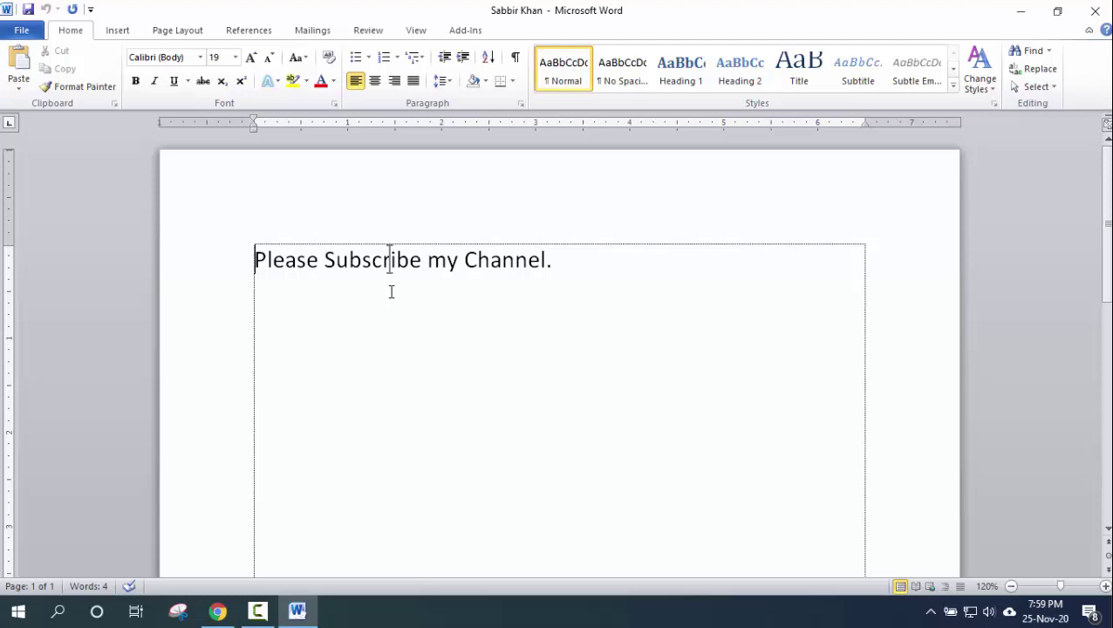
left_click(22, 30)
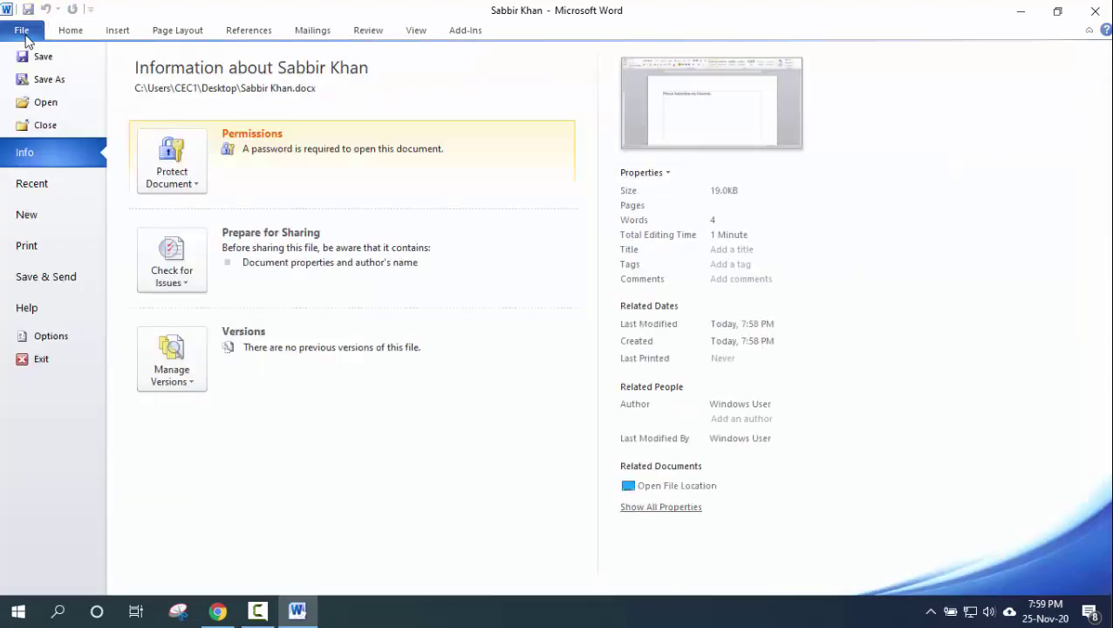
Clear the Password to open in Save As General Options and save the document
left_click(39, 80)
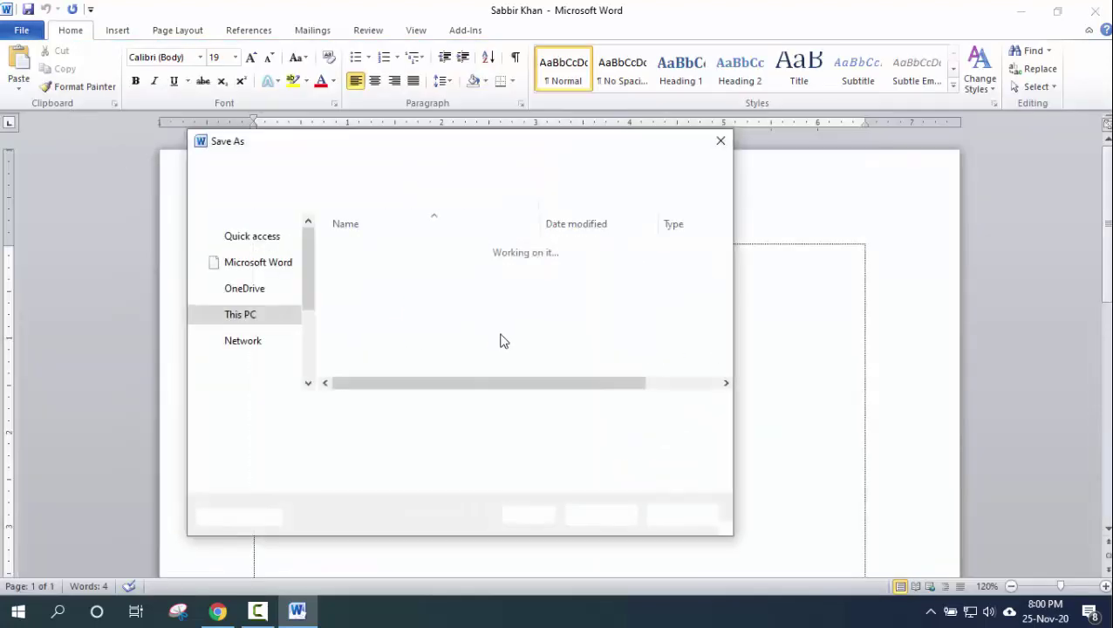
left_click(549, 517)
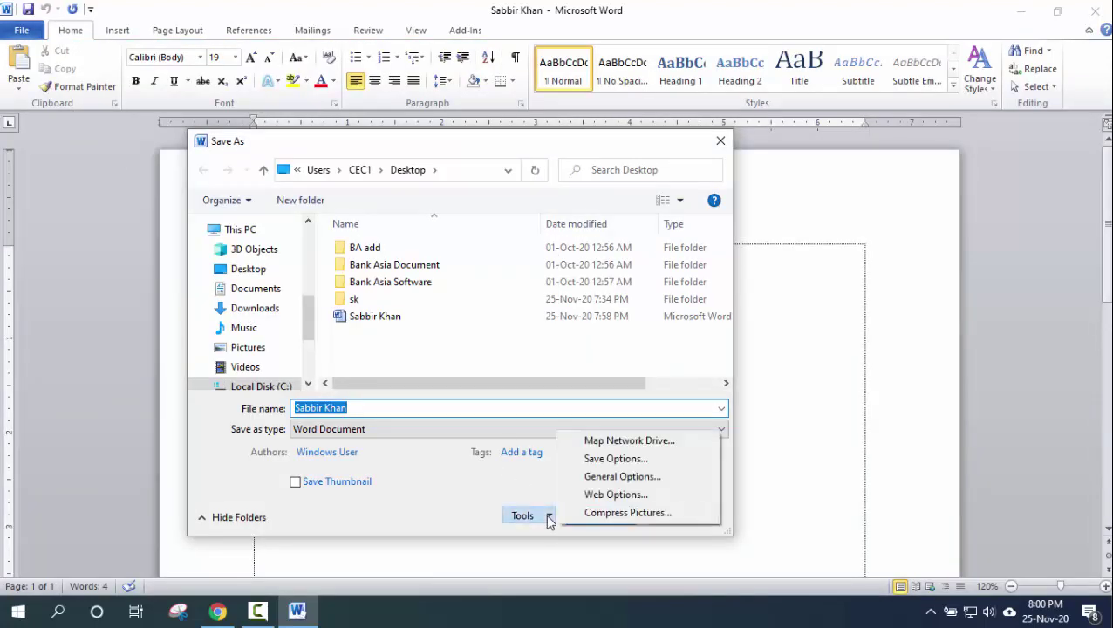
left_click(604, 476)
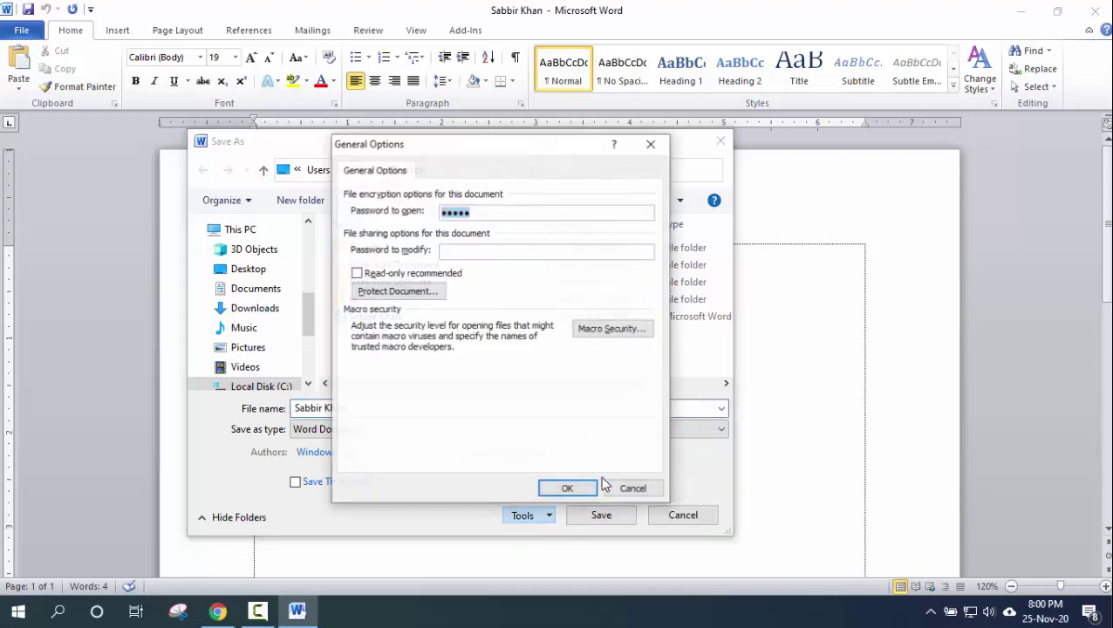
left_click(488, 213)
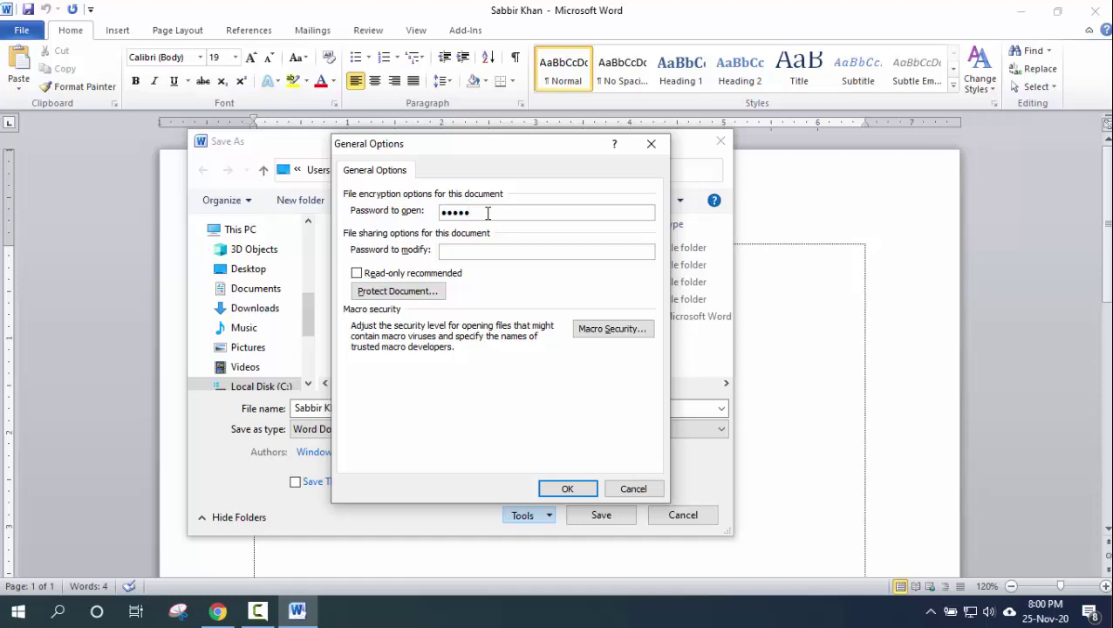
key("BackSpace")
key("BackSpace")
key("BackSpace")
key("BackSpace")
key("BackSpace")
left_click(583, 491)
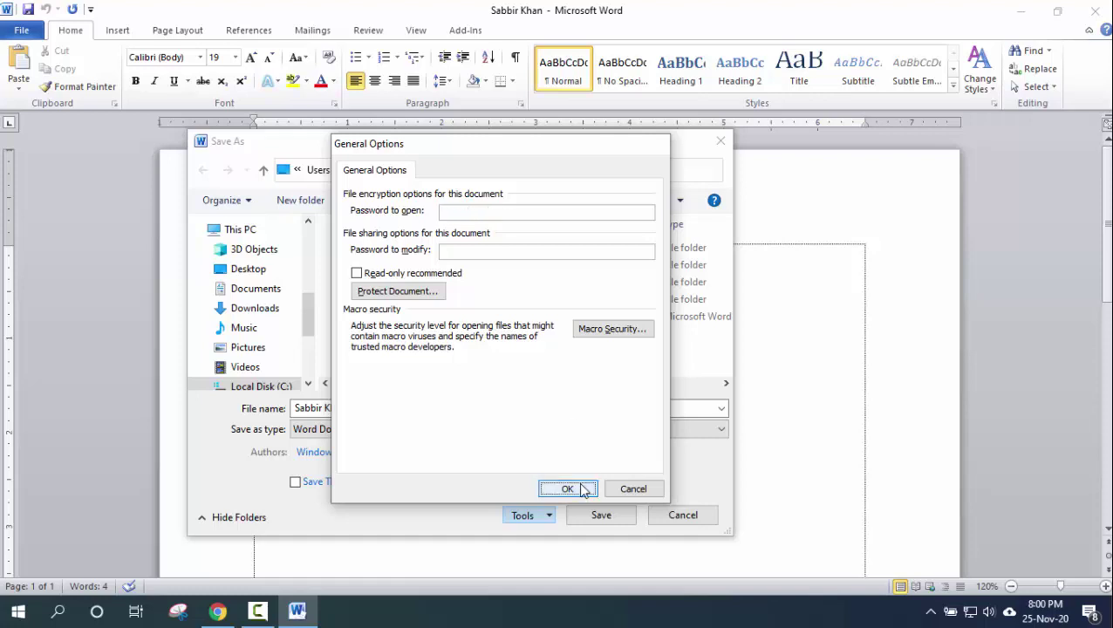
left_click(600, 515)
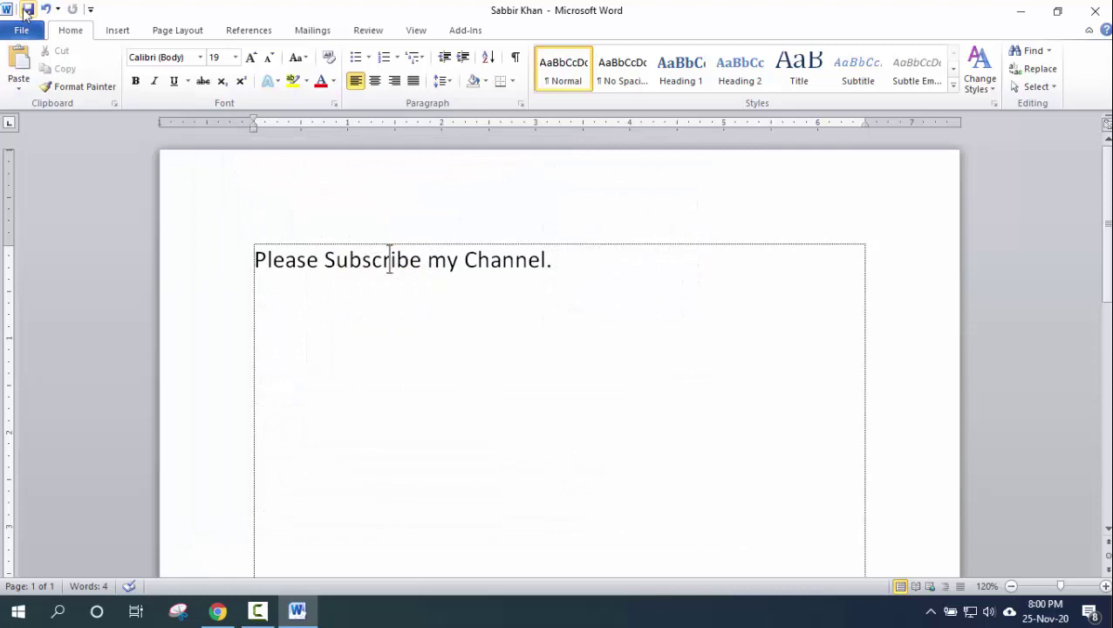
Close Word and reopen the document from the desktop to confirm no password is requested
left_click(1095, 10)
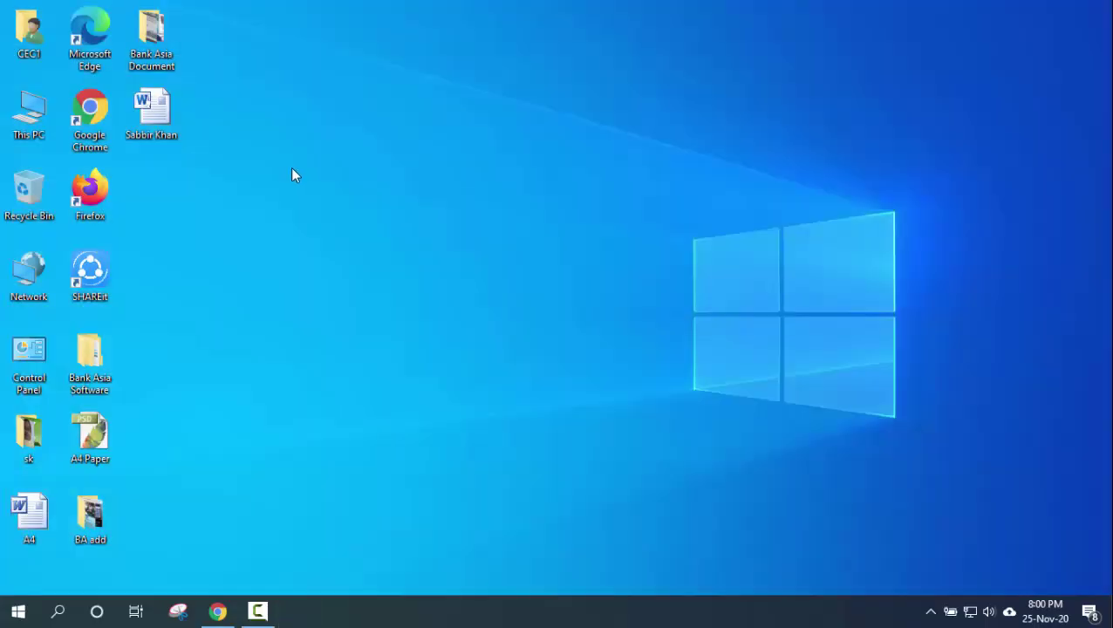
double_click(151, 109)
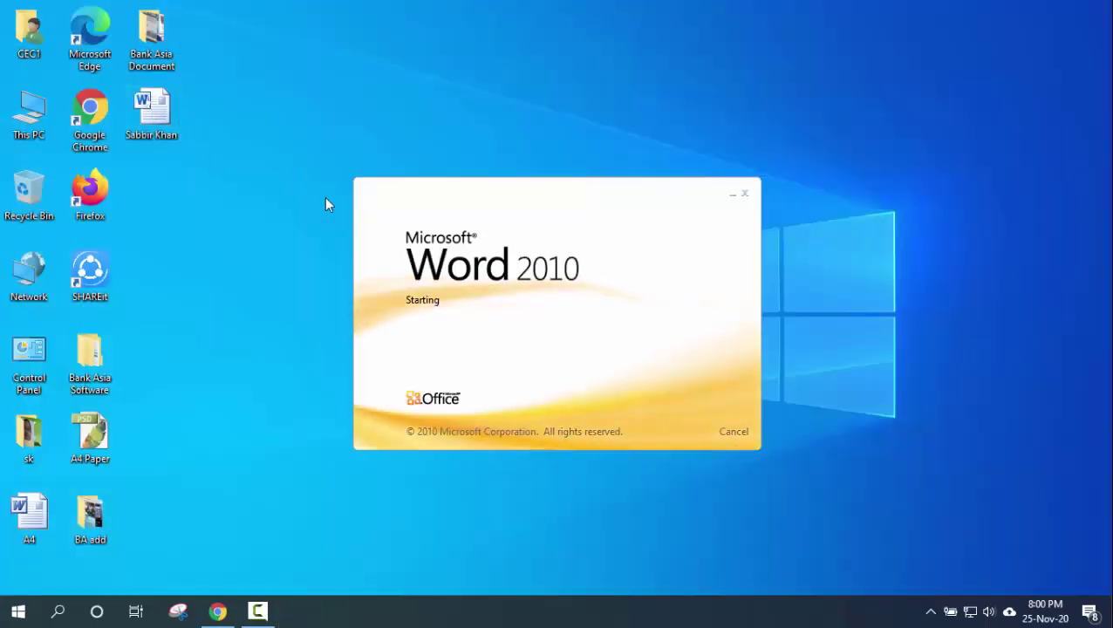